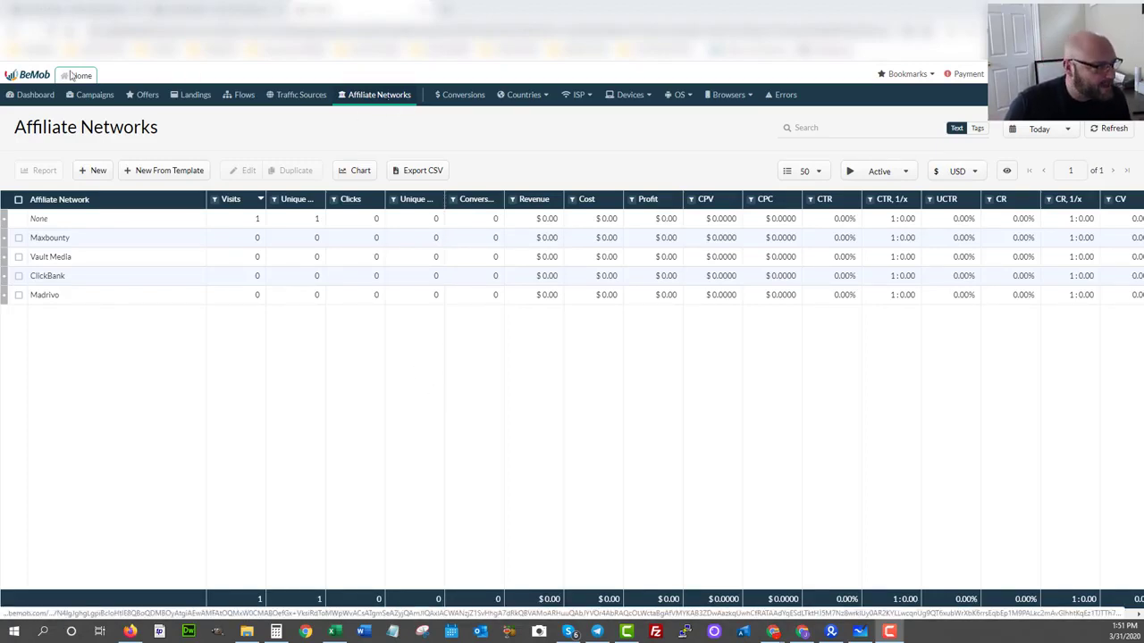
Open the Vault Media affiliate network for editing and copy its Postback URL.
left_click(93, 171)
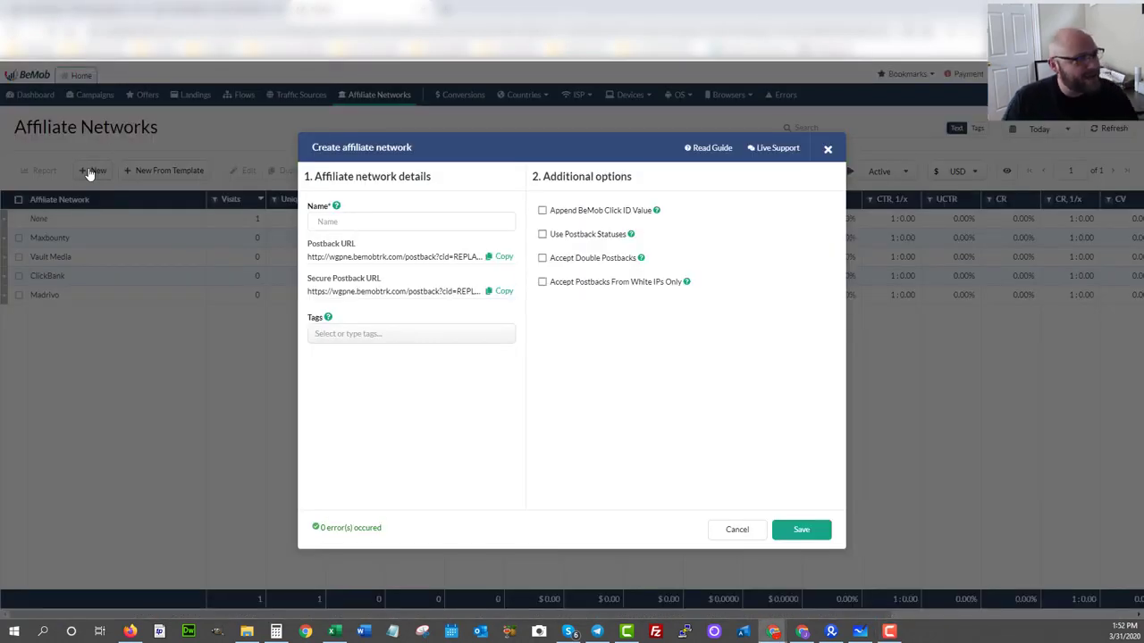
left_click(826, 149)
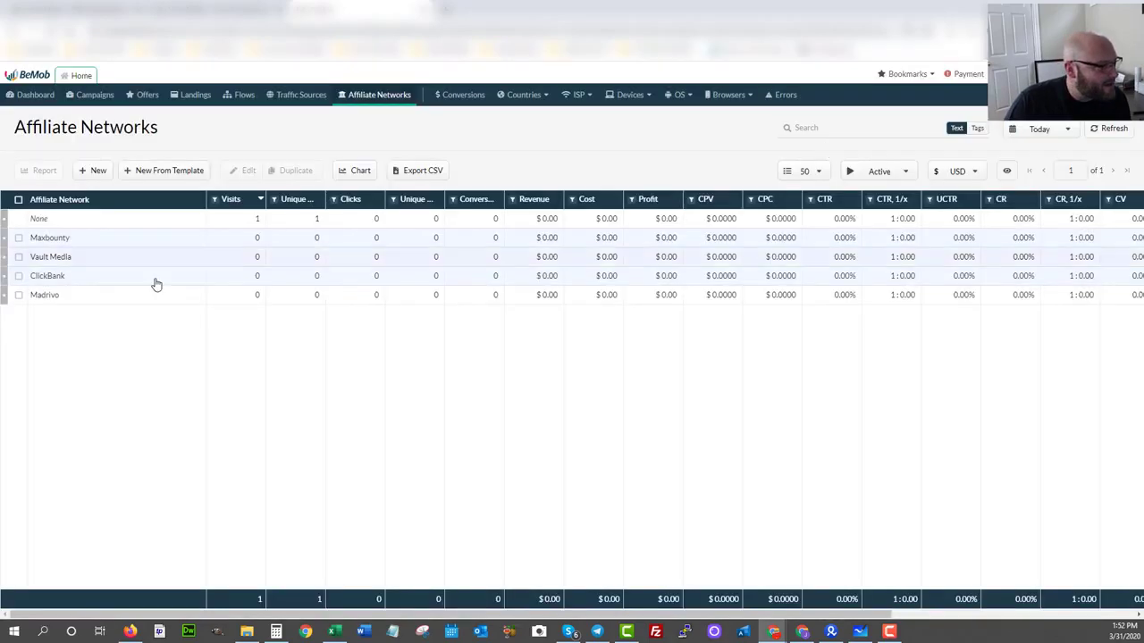
left_click(38, 259)
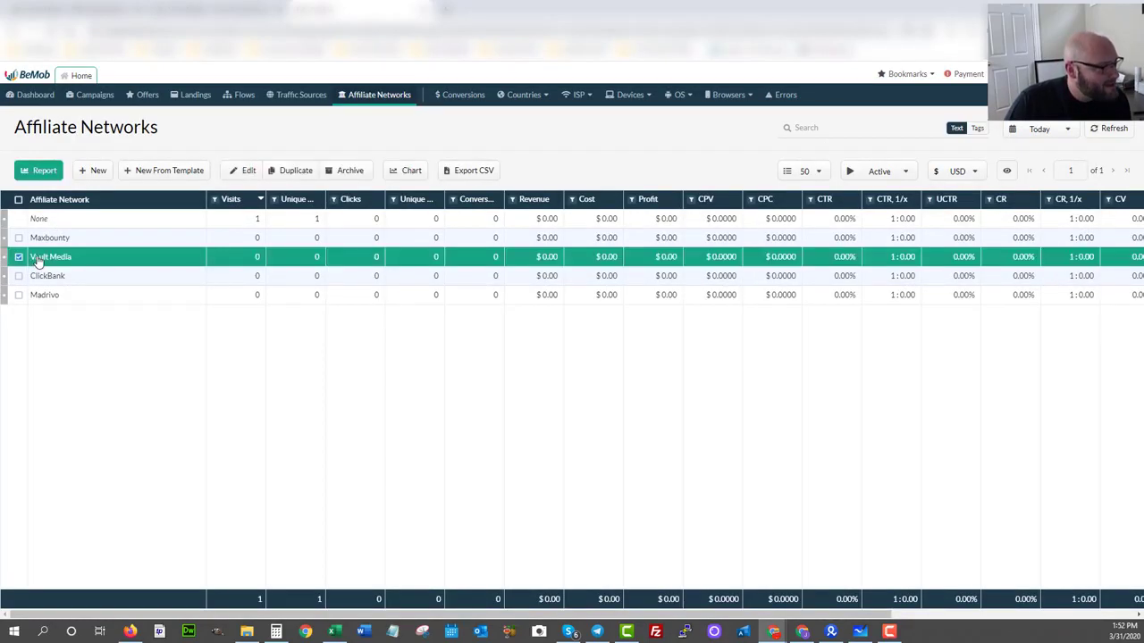
left_click(248, 170)
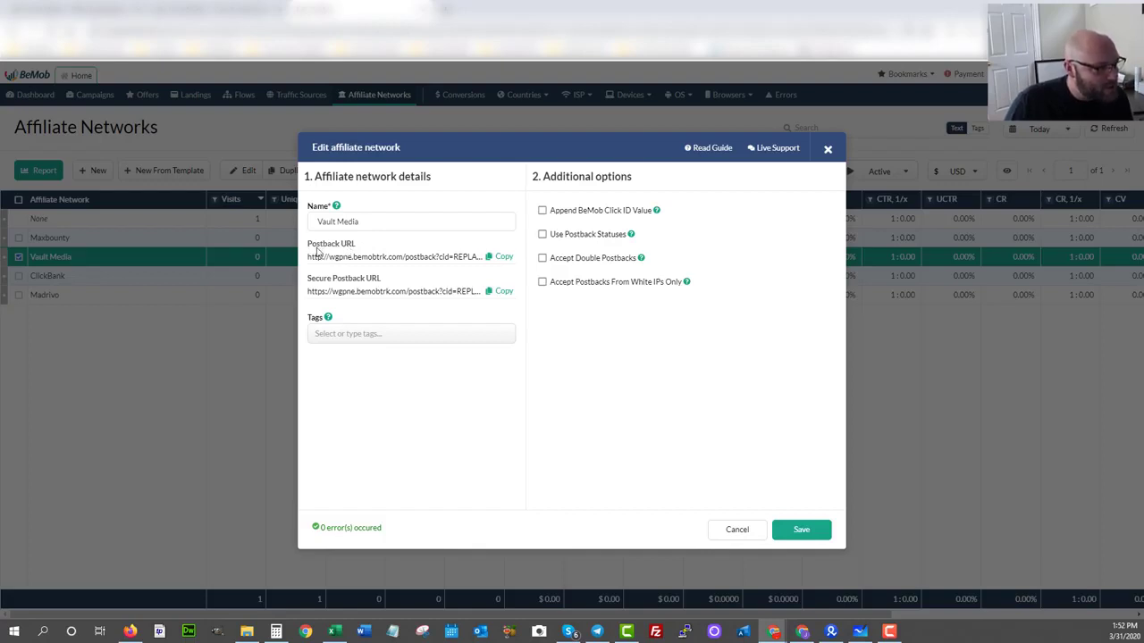
left_click(506, 260)
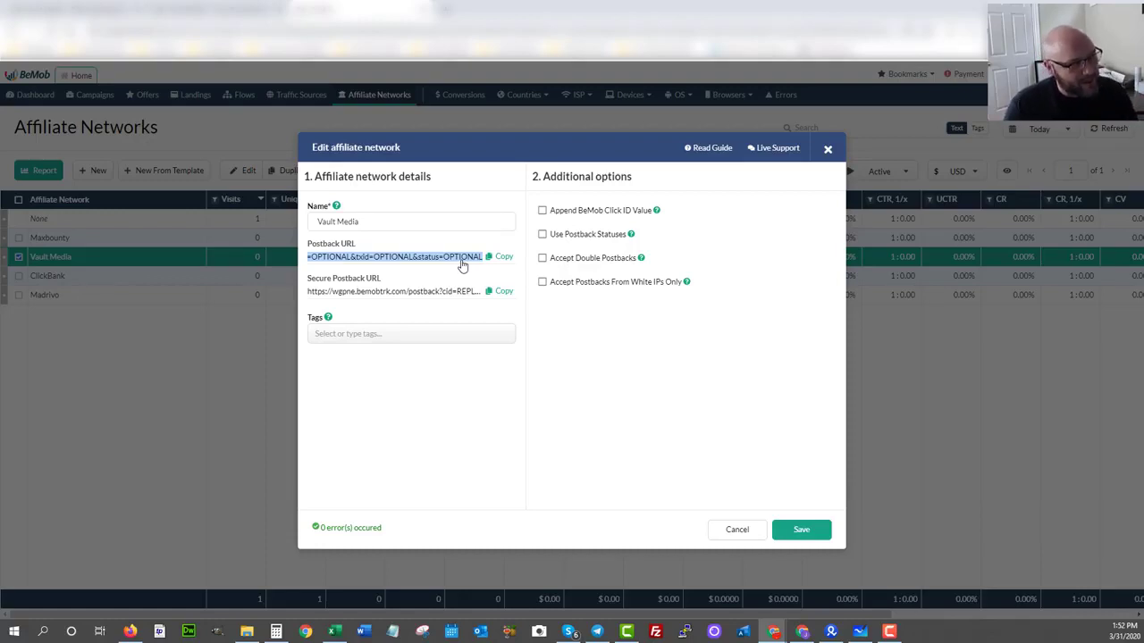
Switch to the Vault Media affiliate portal and look over its dashboard and the list of offers.
left_click(206, 10)
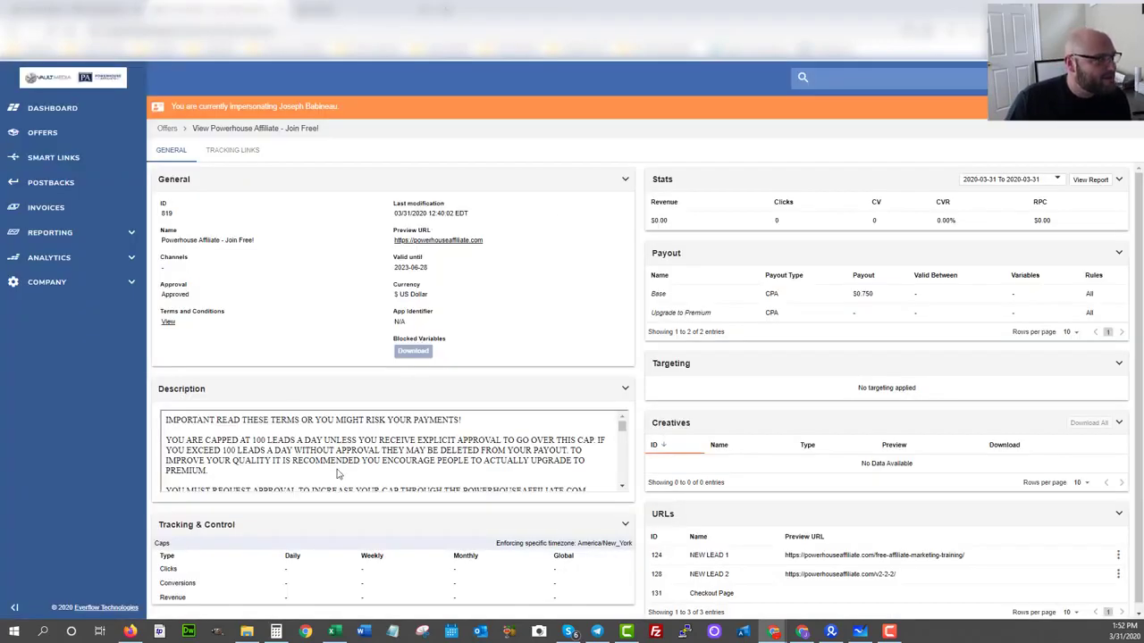
left_click(50, 112)
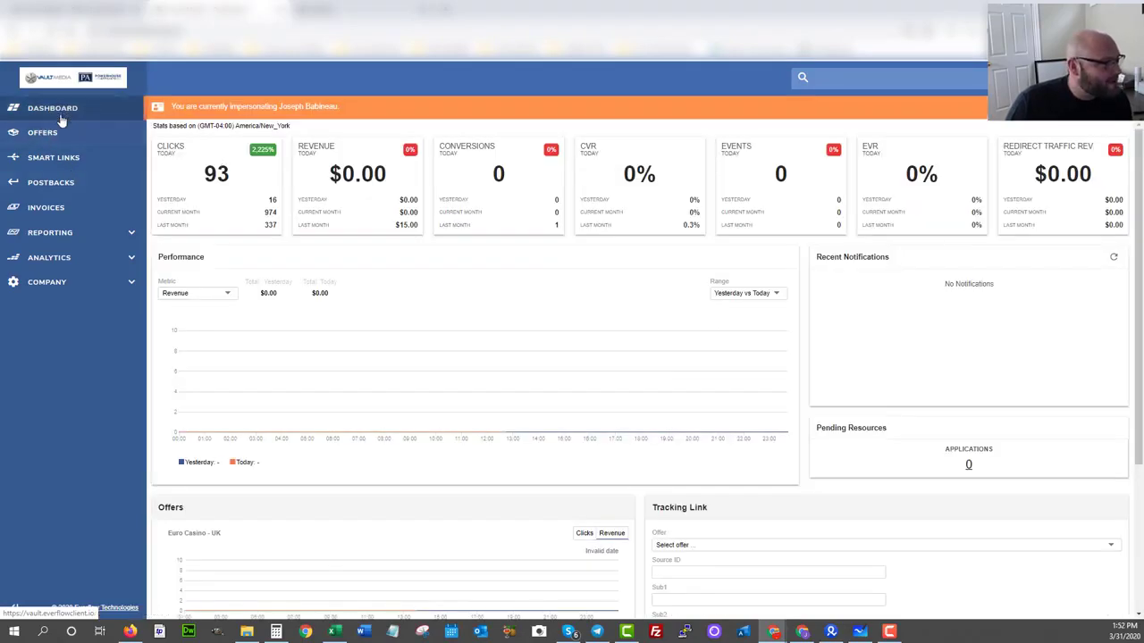
left_click(42, 136)
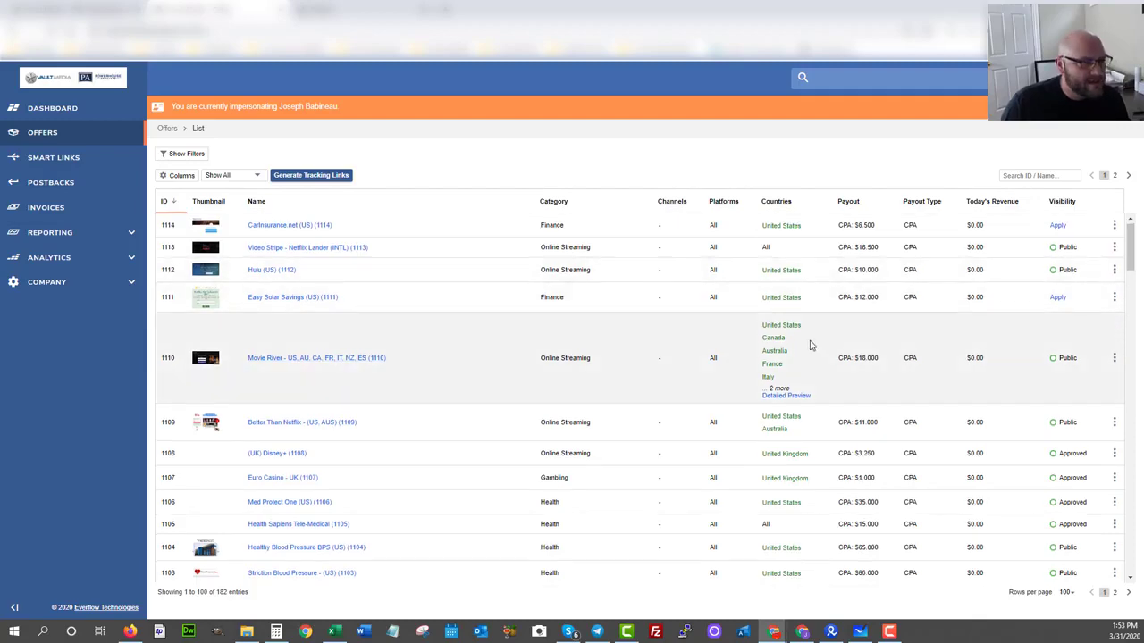
scroll(815, 376, "down", 3)
scroll(822, 414, "up", 3)
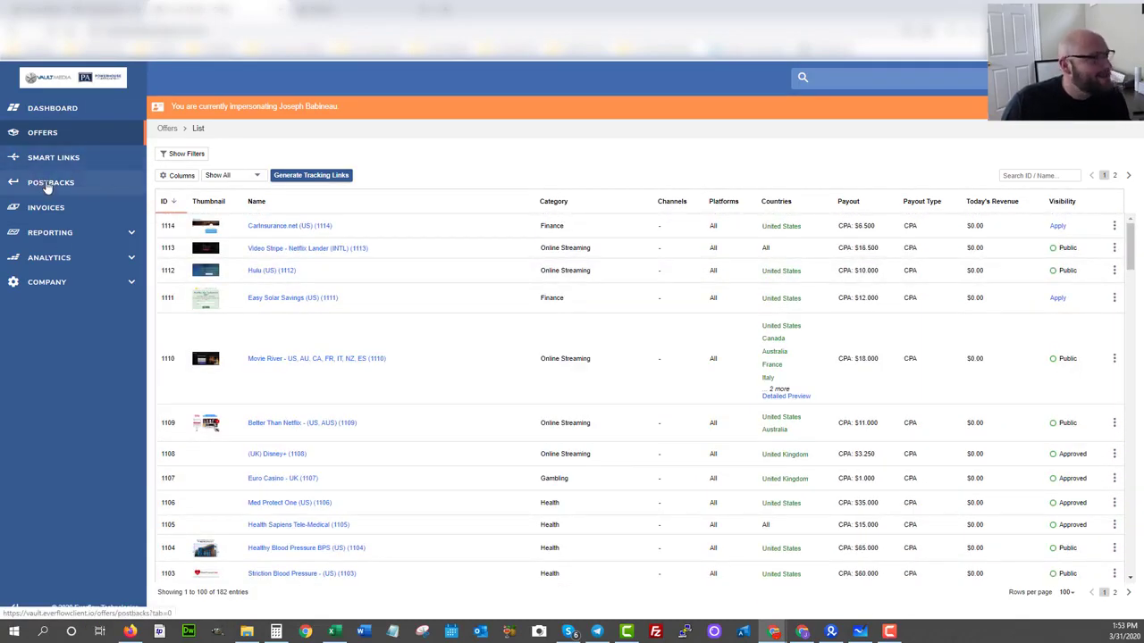
Begin adding a new postback and choose Conversion as its postback type.
left_click(48, 184)
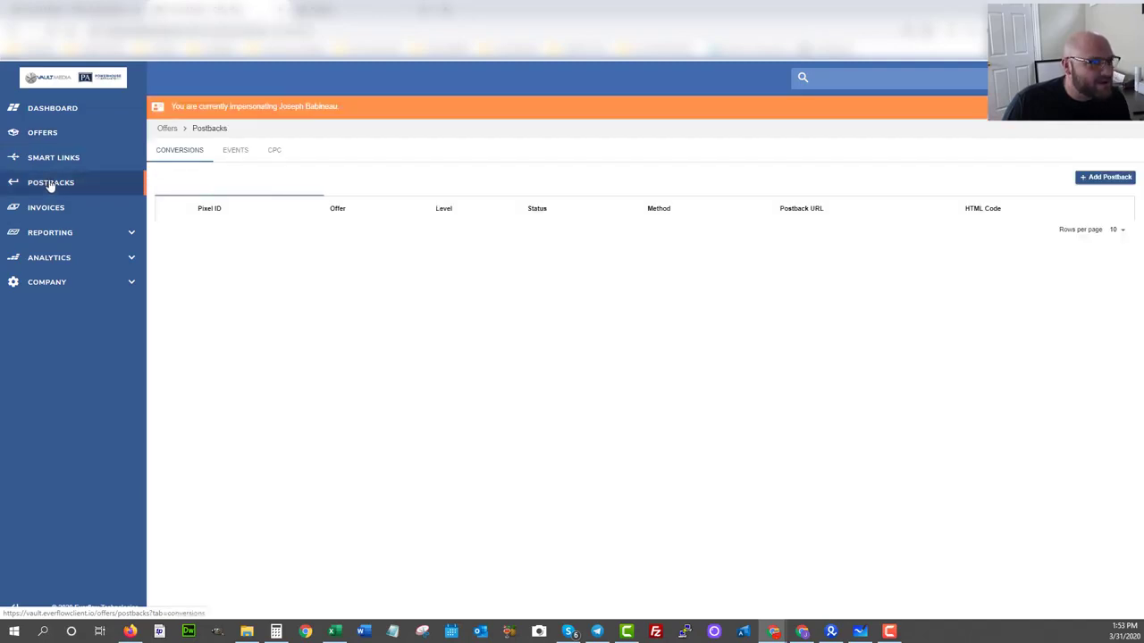
left_click(1103, 182)
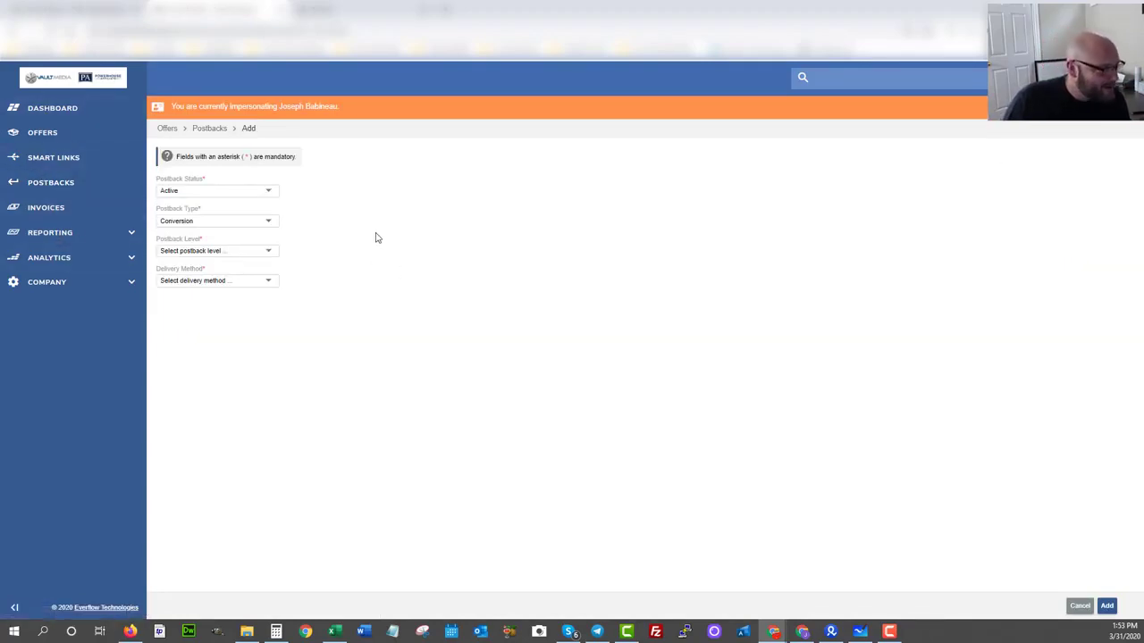
left_click(174, 228)
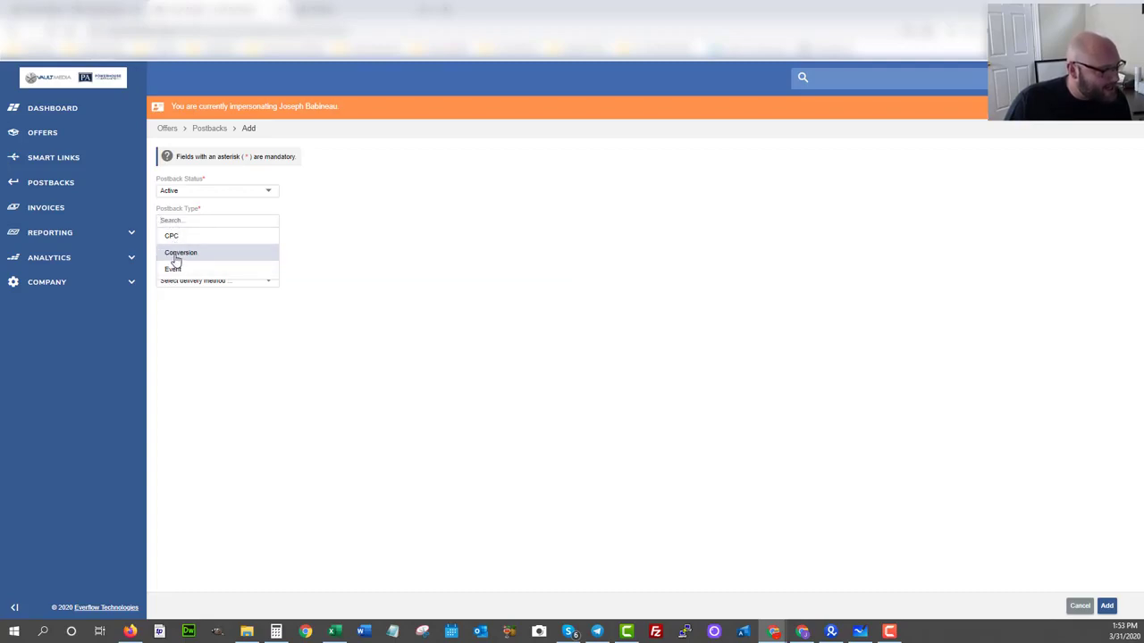
left_click(176, 256)
left_click(220, 254)
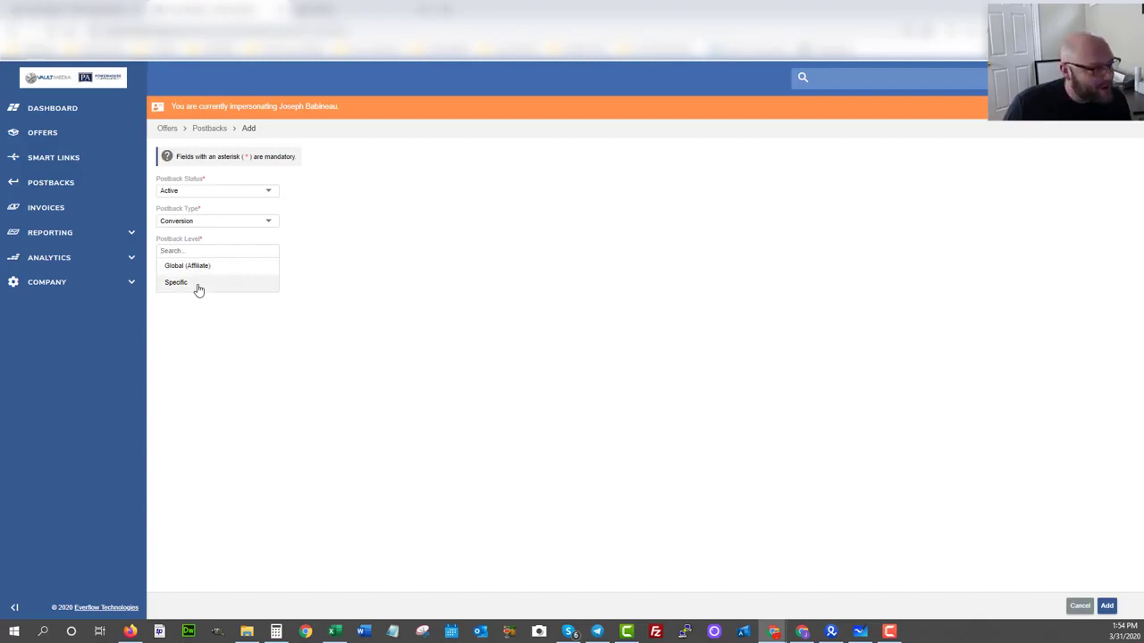
left_click(199, 285)
left_click(192, 282)
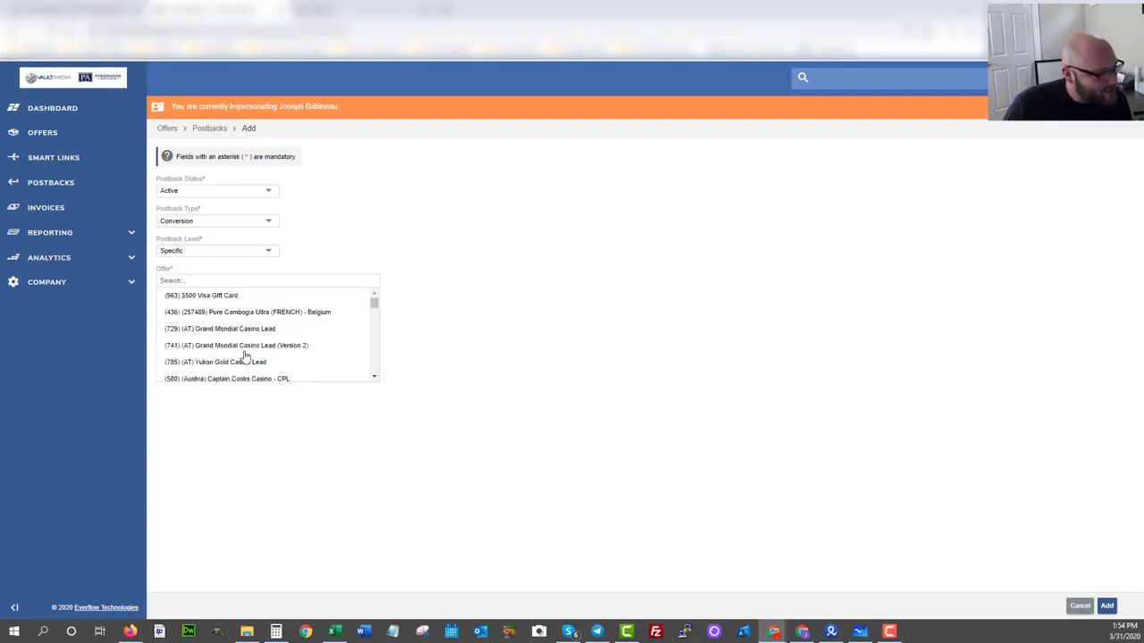
left_click(367, 252)
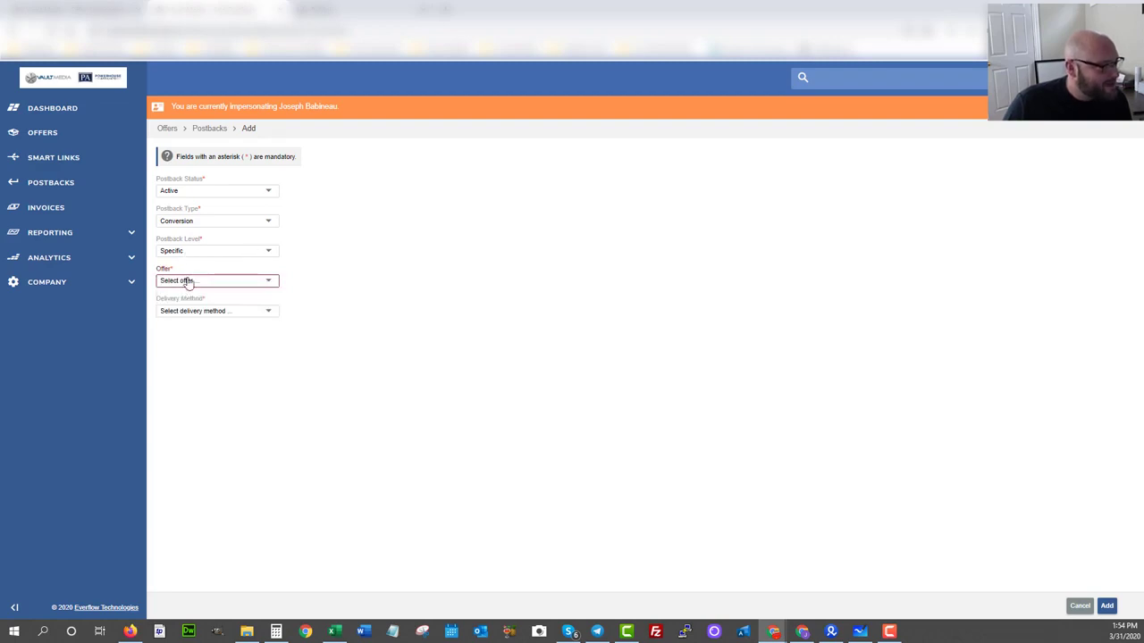
Set the postback level to Global (Affiliate) and the delivery method to Postback.
left_click(179, 253)
left_click(191, 269)
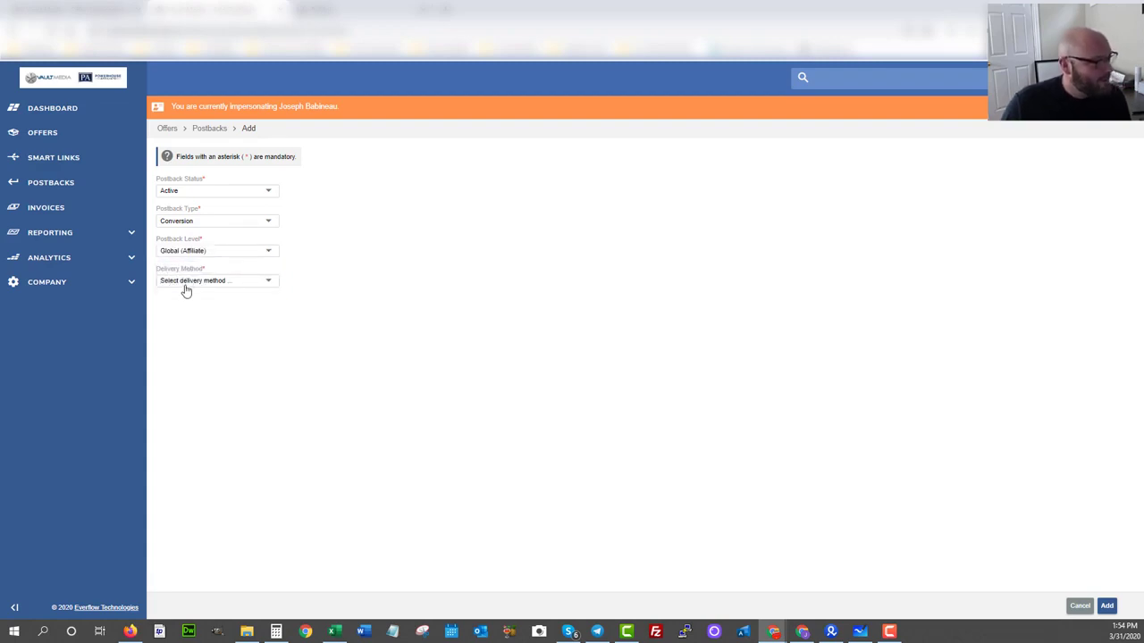
left_click(185, 283)
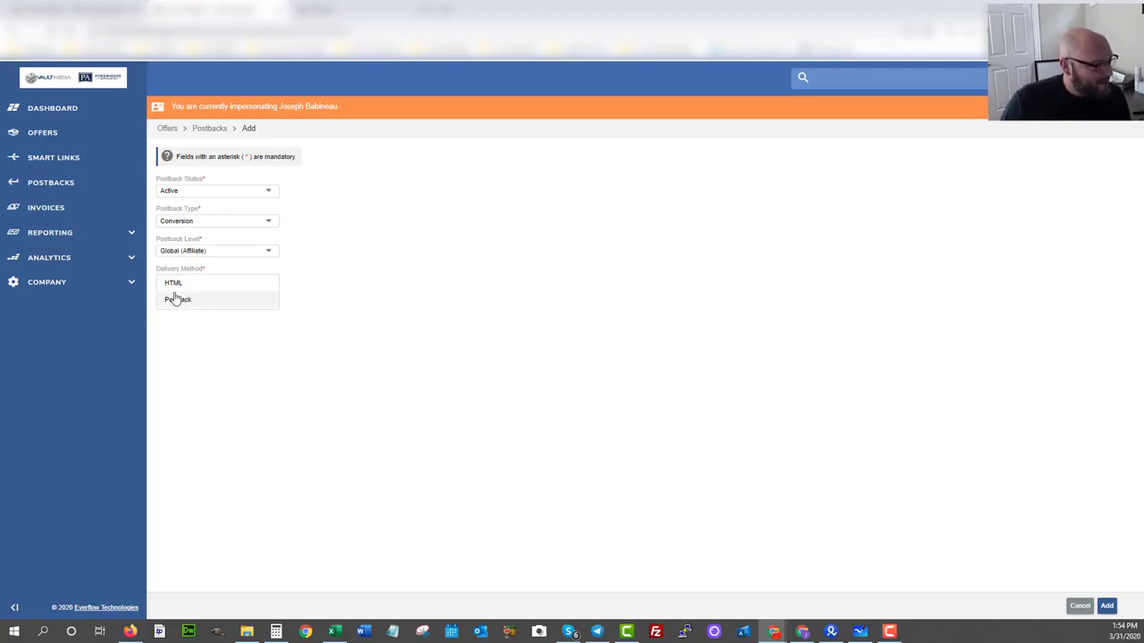
left_click(176, 299)
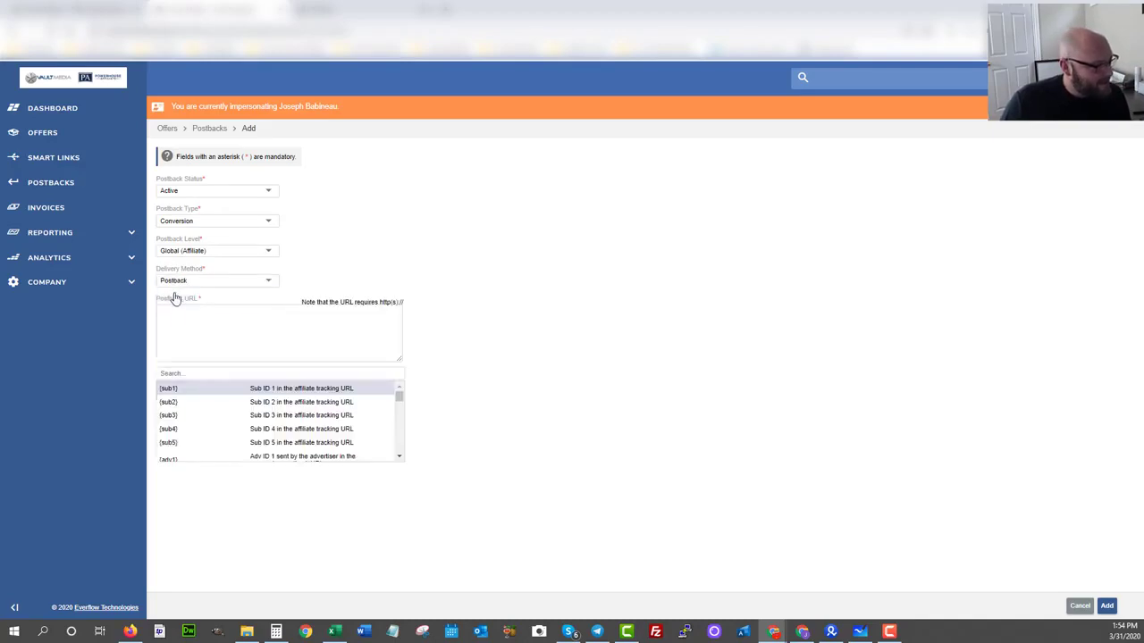
Paste the copied BeMob address as the postback URL and replace the cid placeholder REPLACE with {sub1}.
left_click(217, 322)
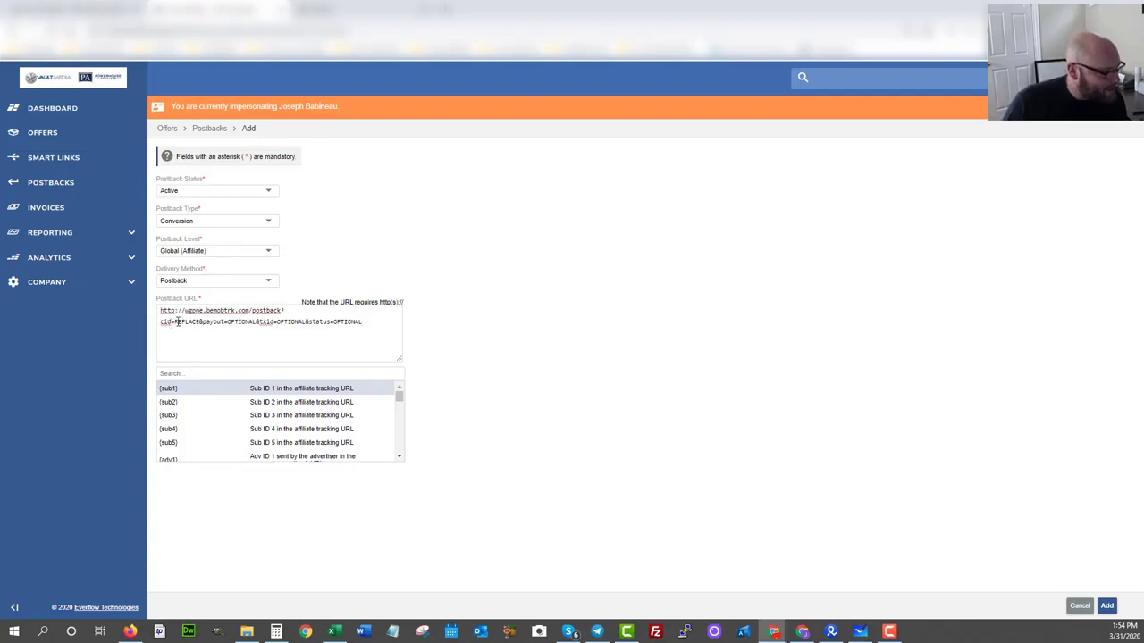
left_click_drag(175, 321, 199, 322)
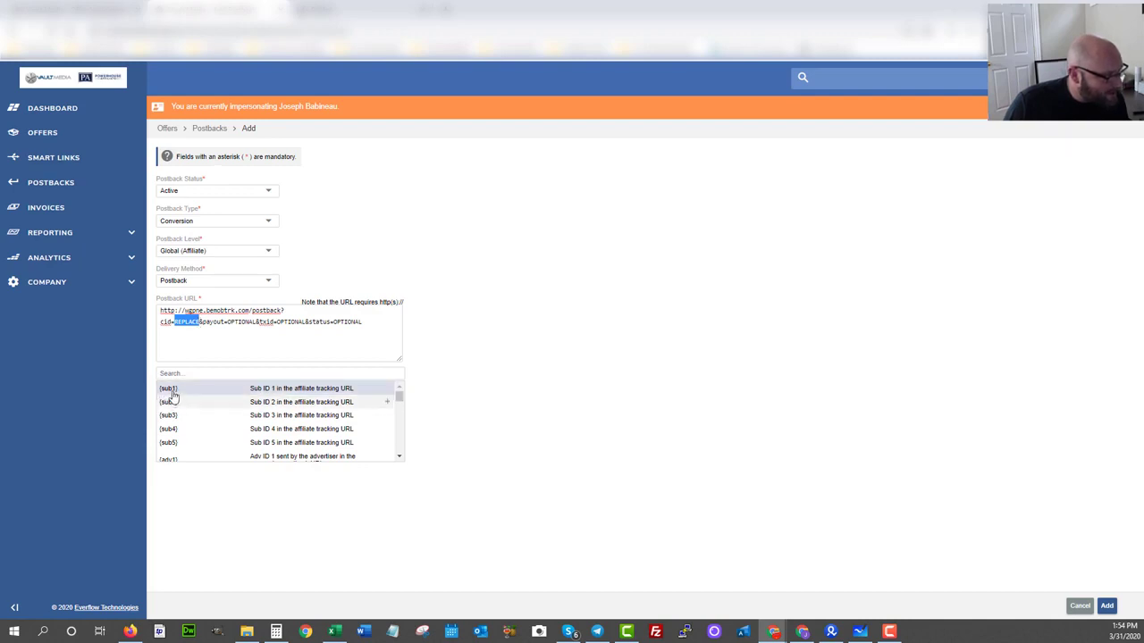
left_click_drag(176, 321, 199, 326)
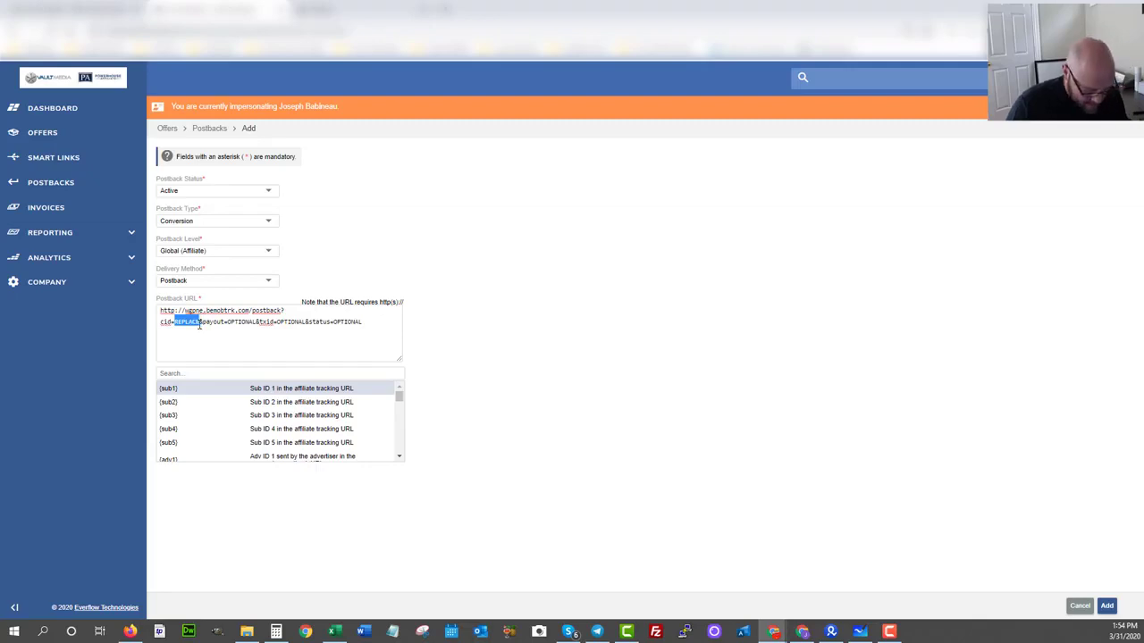
type("{sub1}")
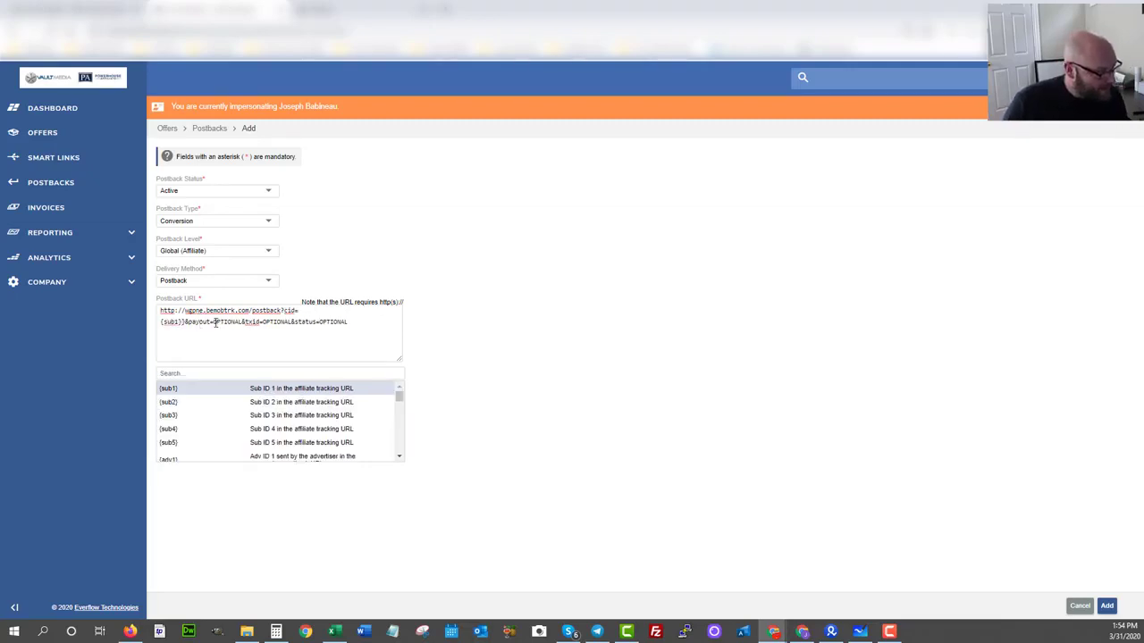
Replace everything after "payout=" in the postback URL with the {payout_amount} macro, dropping the txid and status parameters.
left_click_drag(214, 321, 369, 325)
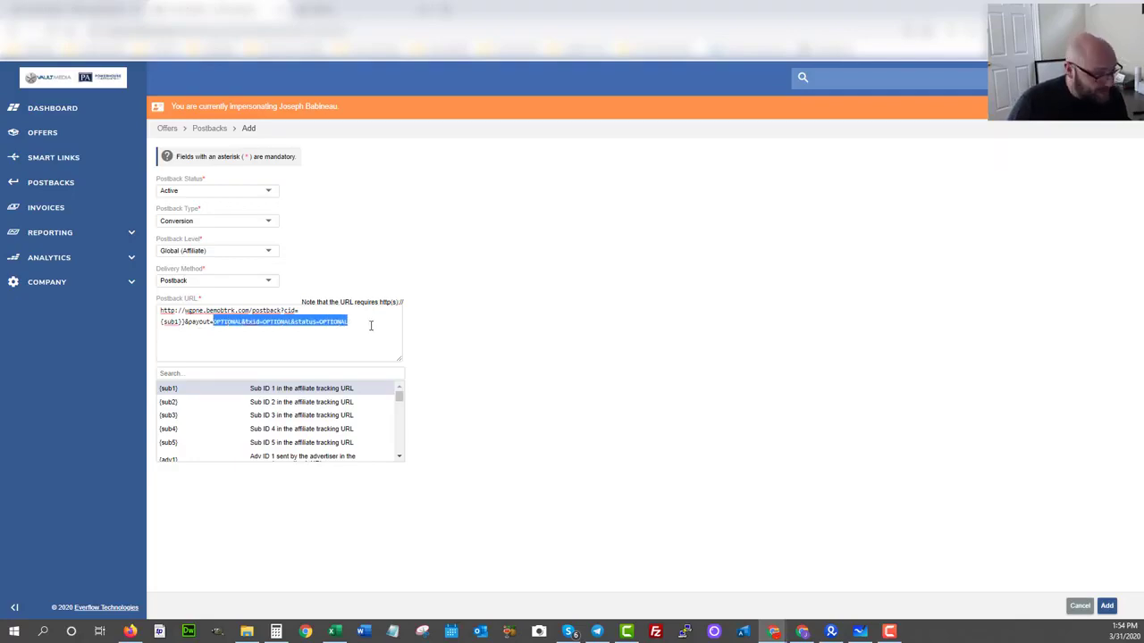
type("{")
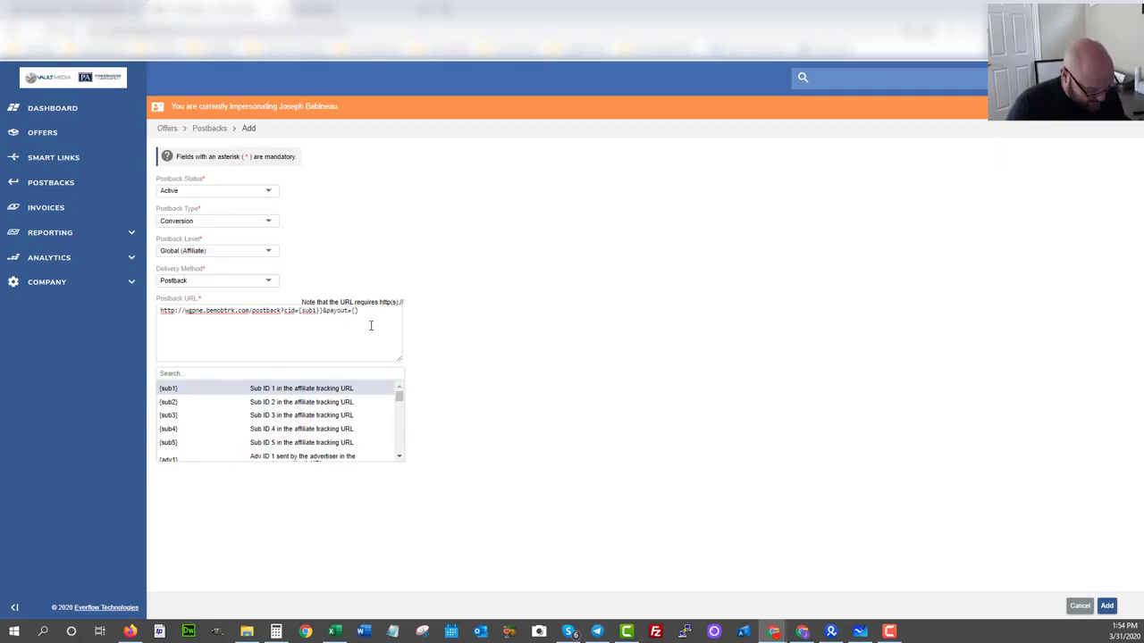
type("pay")
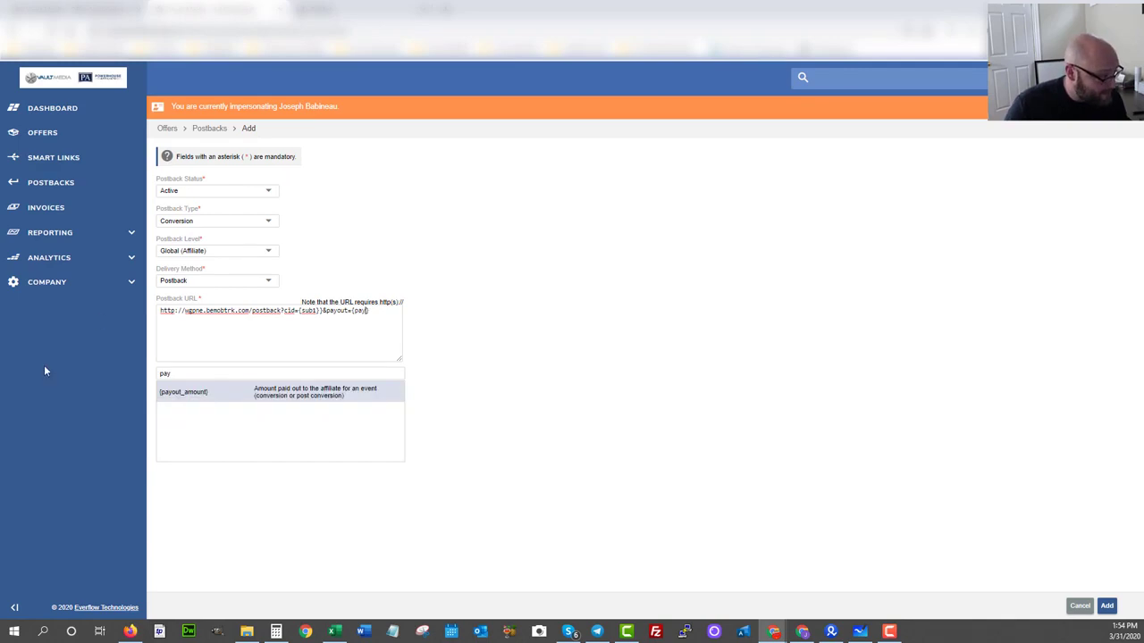
left_click(177, 396)
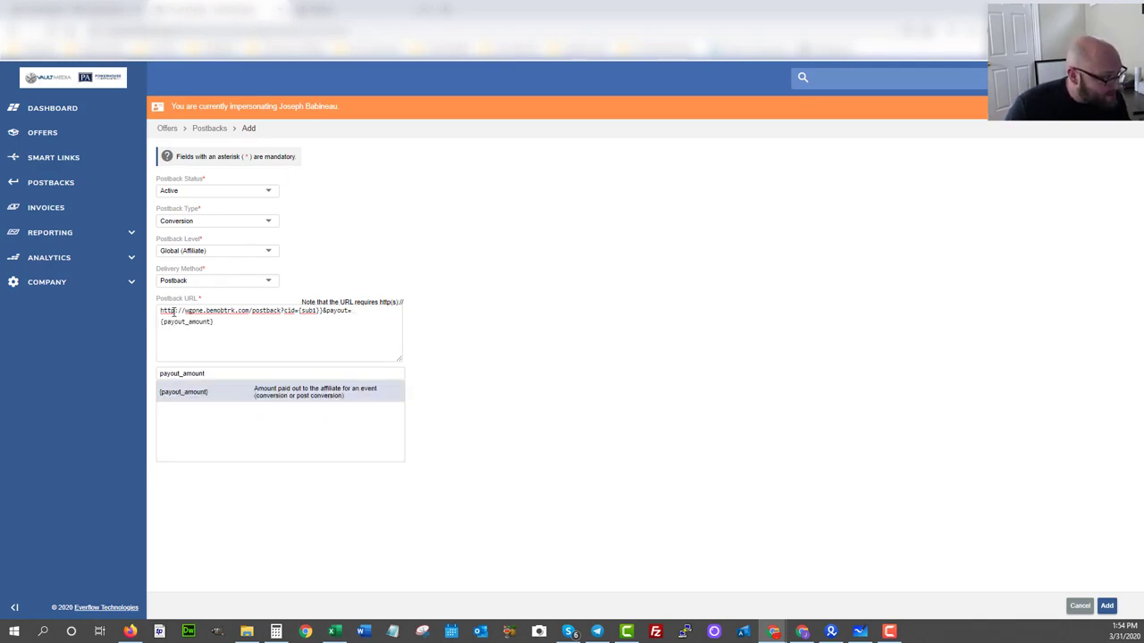
Change the postback URL from http to https and add the postback.
left_click(175, 310)
type("s")
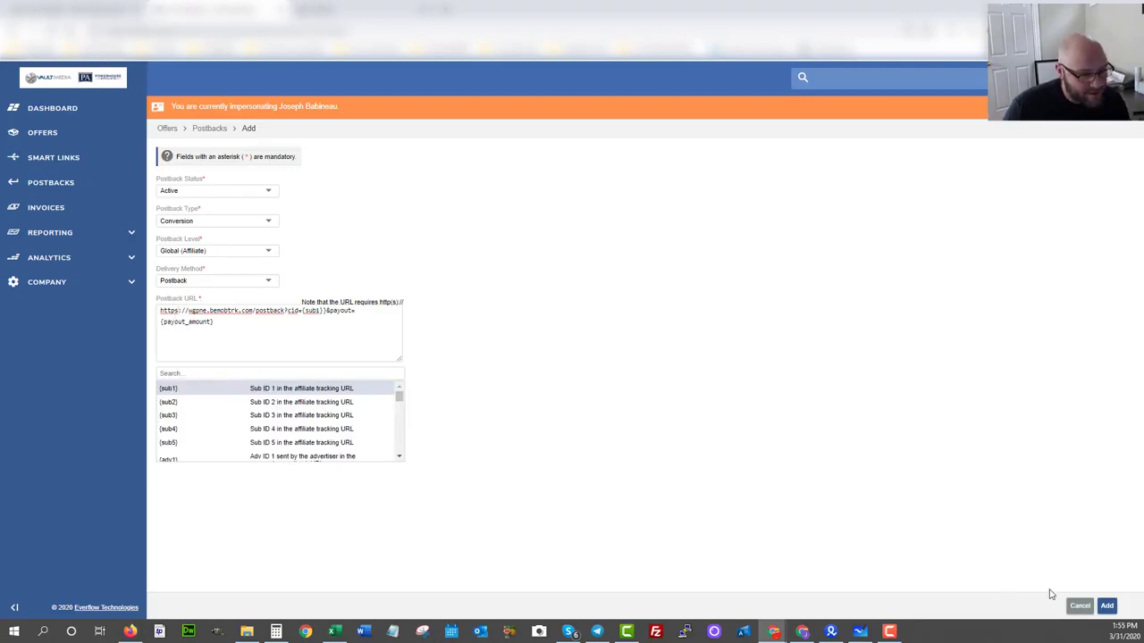
left_click(1107, 606)
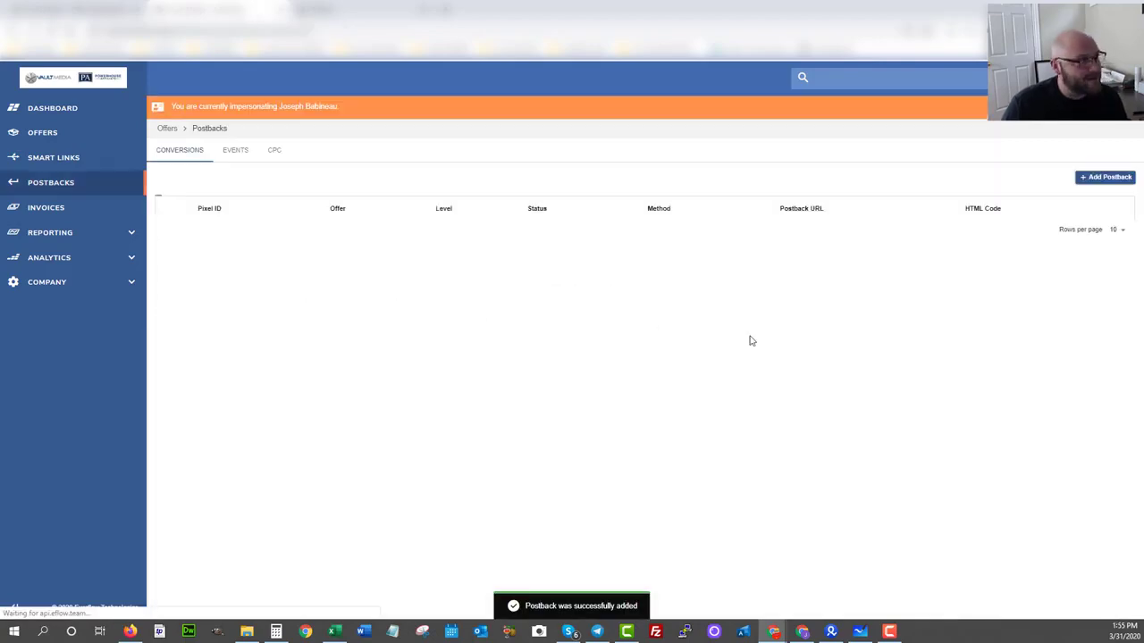
Return to BeMob and save the Vault Media affiliate network.
left_click(360, 11)
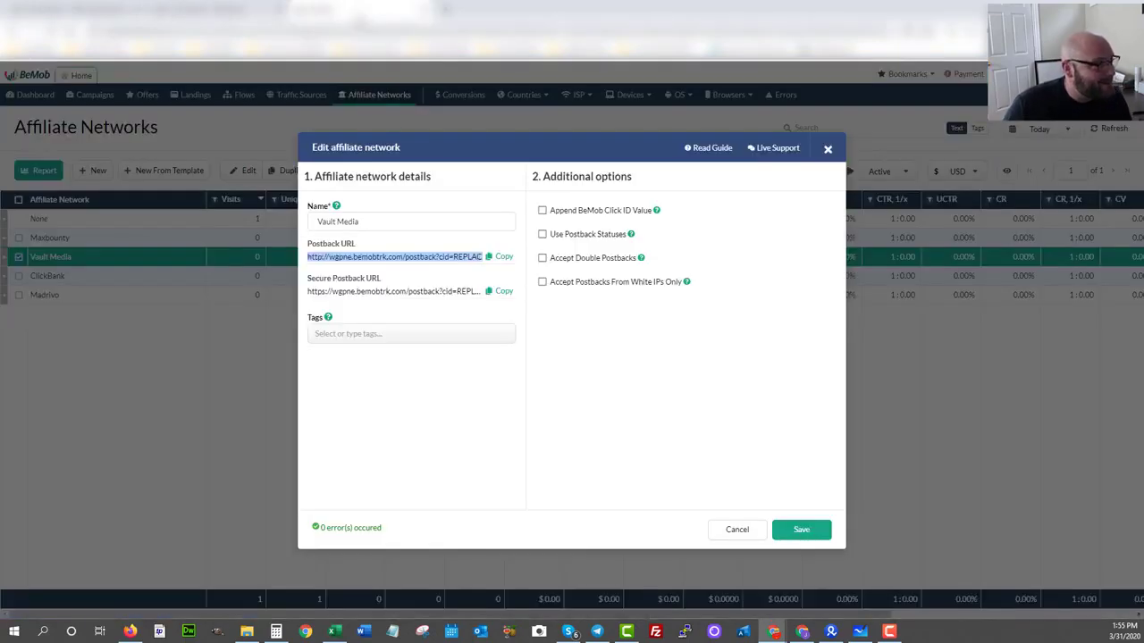
left_click(797, 536)
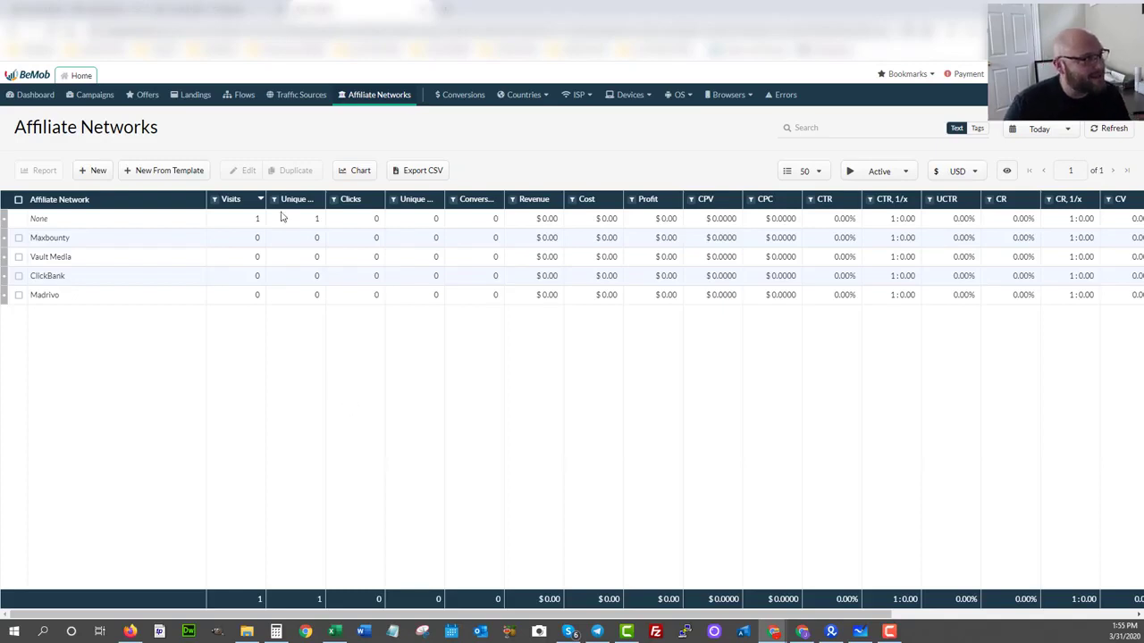
In the Vault Media portal, search the offers for "powerhouse" and open the tracking links of Powerhouse Affiliate - Join Free!
left_click(181, 9)
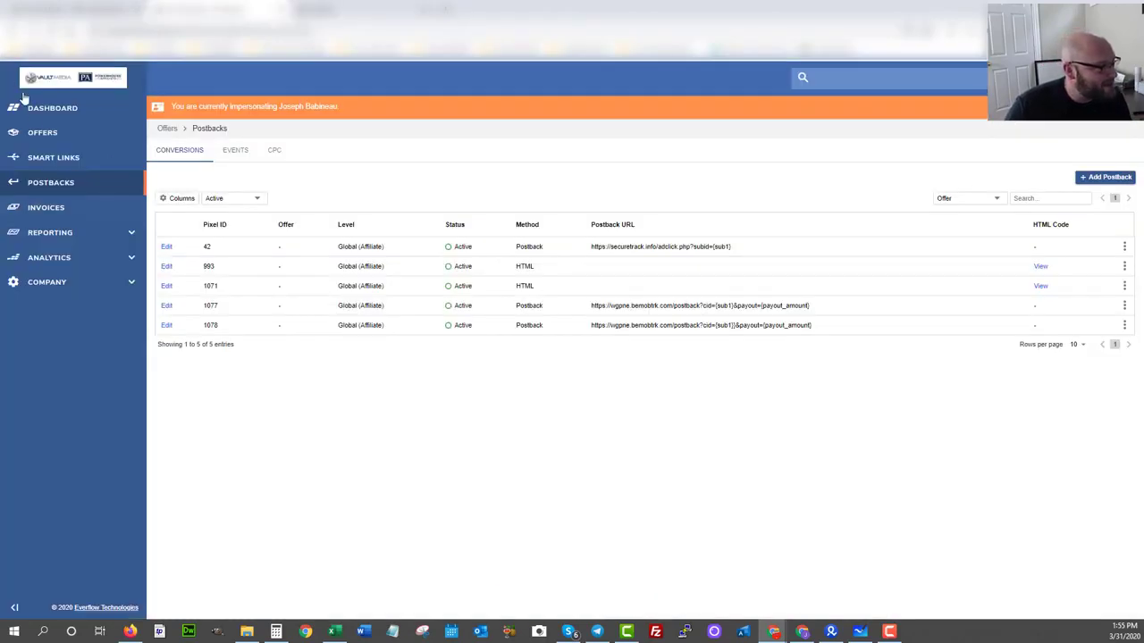
left_click(38, 134)
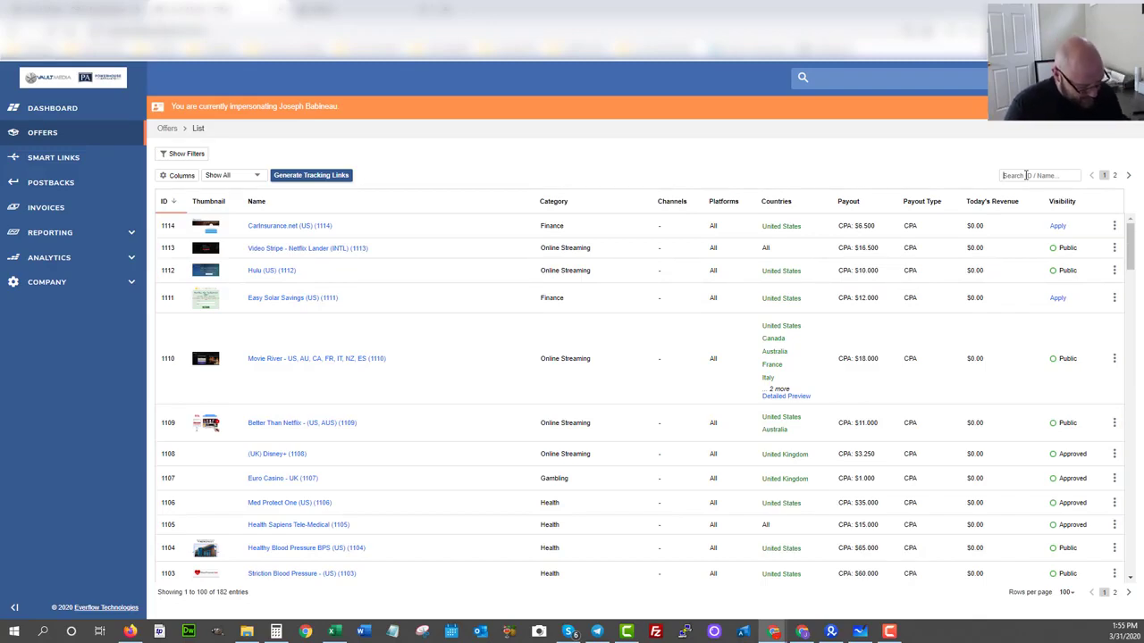
type("powerhouse")
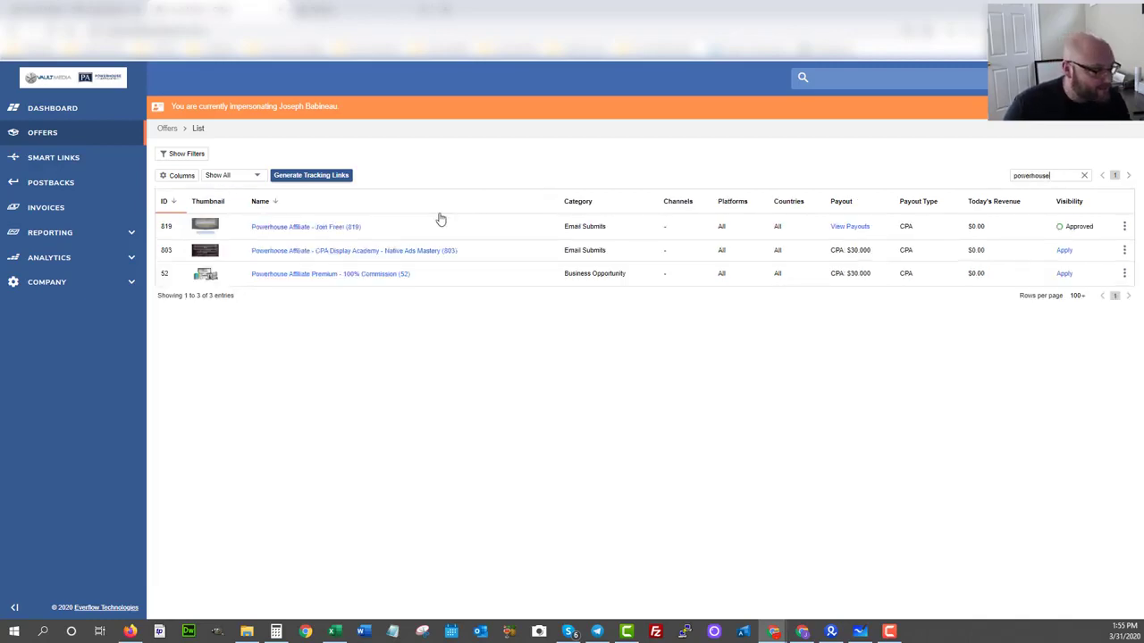
left_click(323, 228)
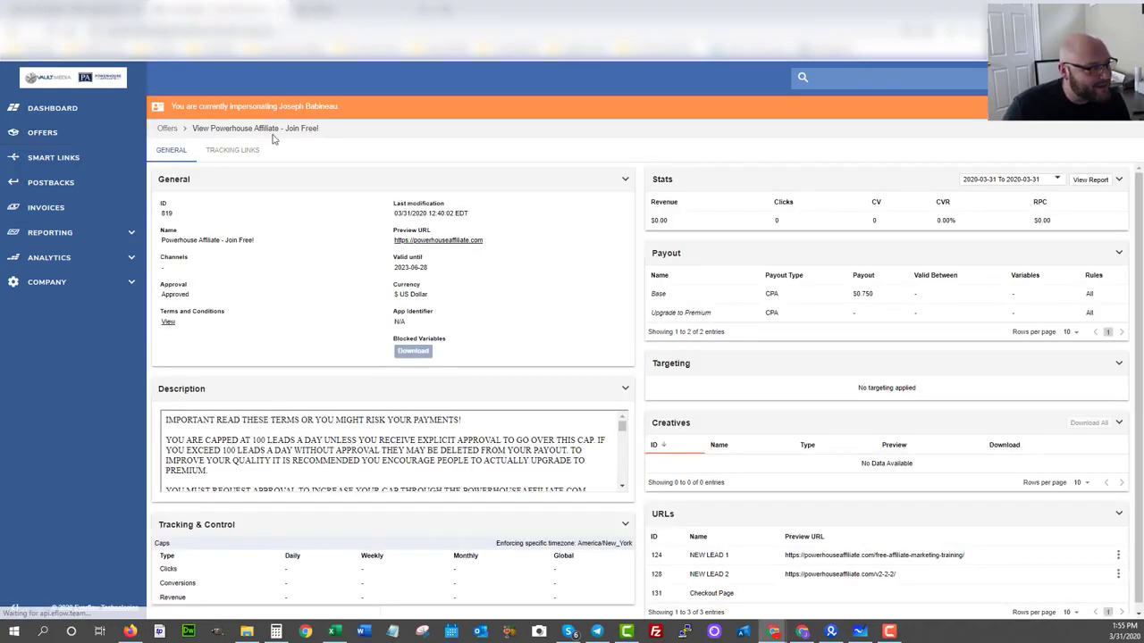
left_click(225, 156)
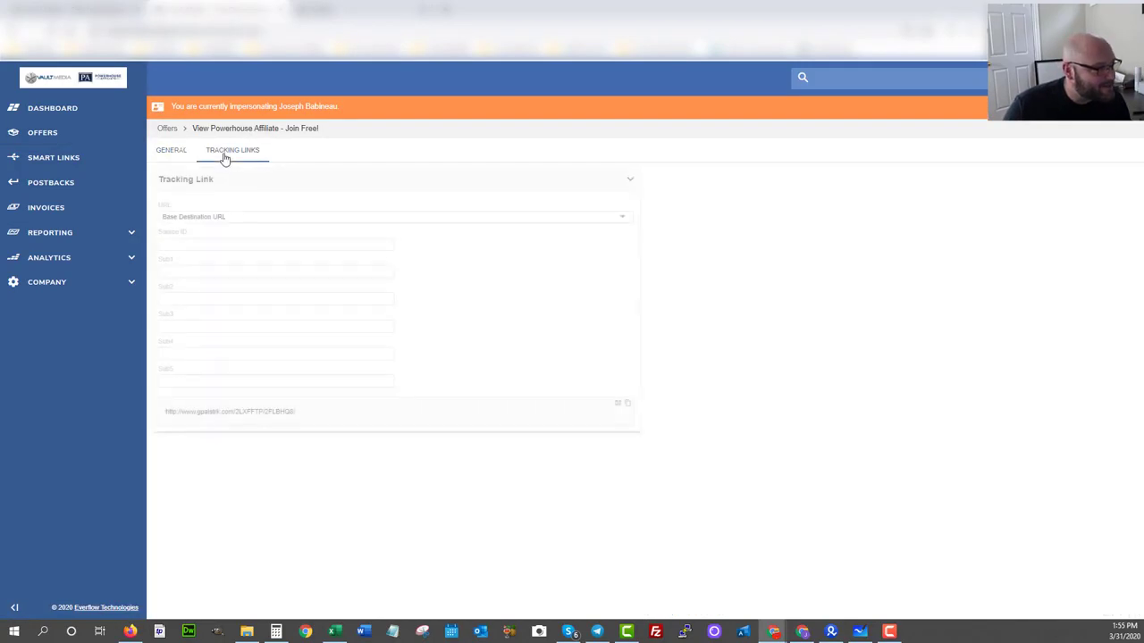
Copy the Powerhouse Affiliate offer's tracking link with the base destination URL and return to BeMob.
triple_click(151, 418)
left_click(626, 405)
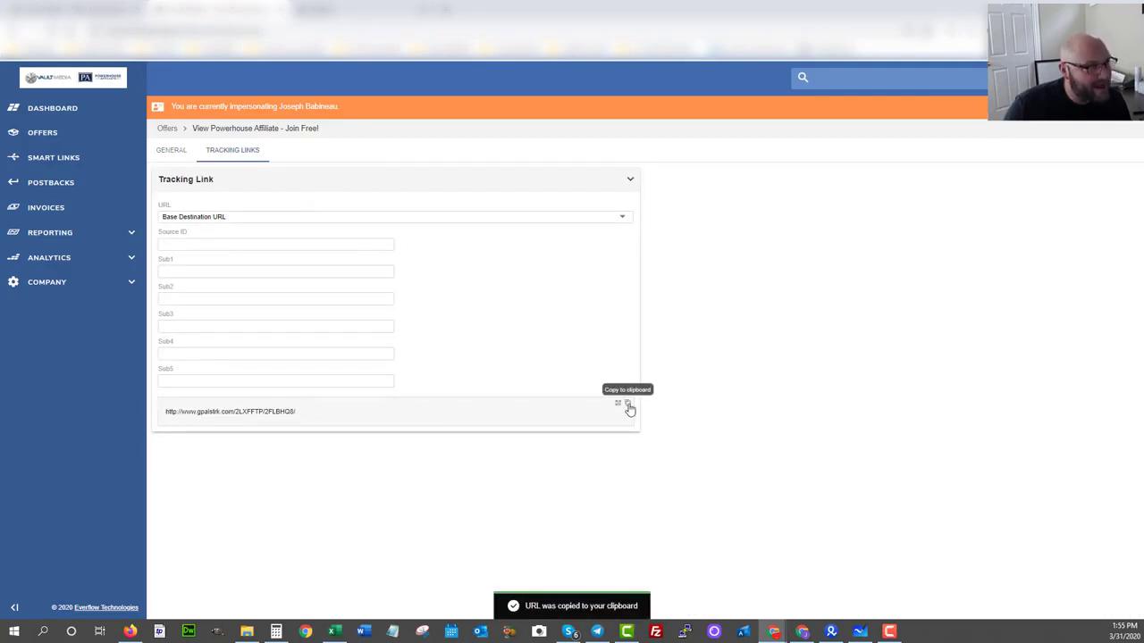
left_click(325, 7)
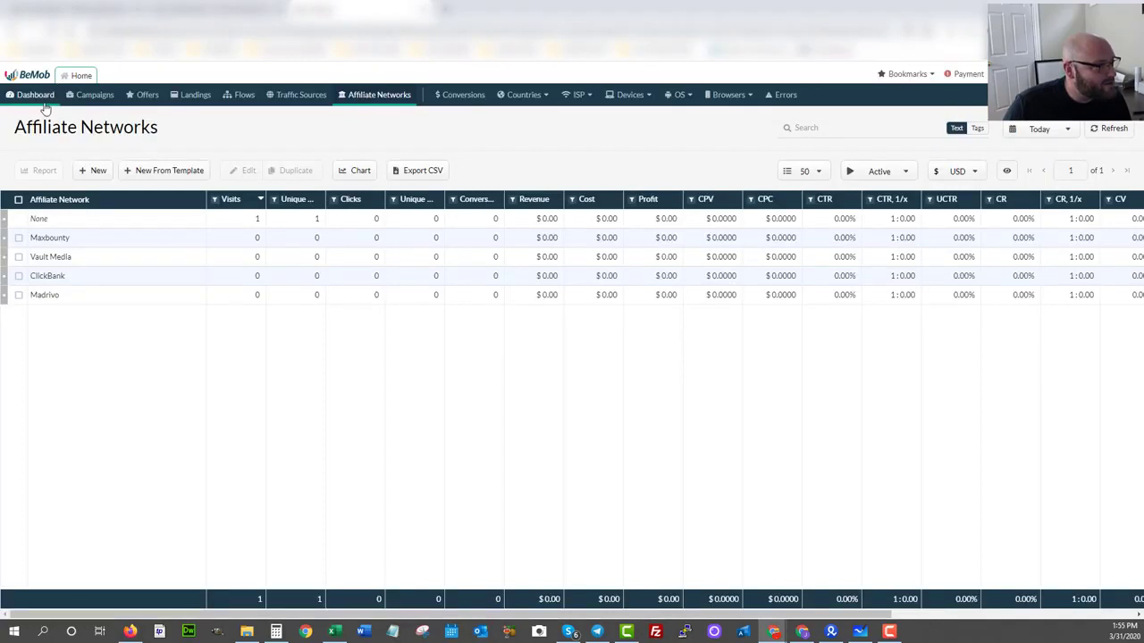
Start a new offer in BeMob and name it "powerhouse affiliate free lead".
left_click(147, 94)
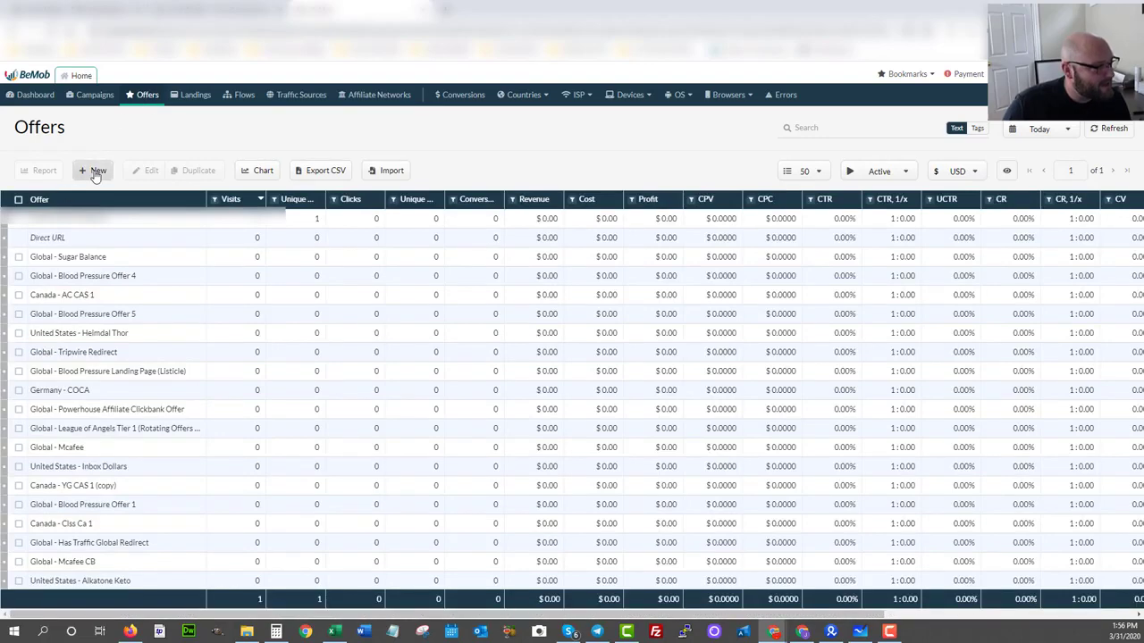
left_click(96, 173)
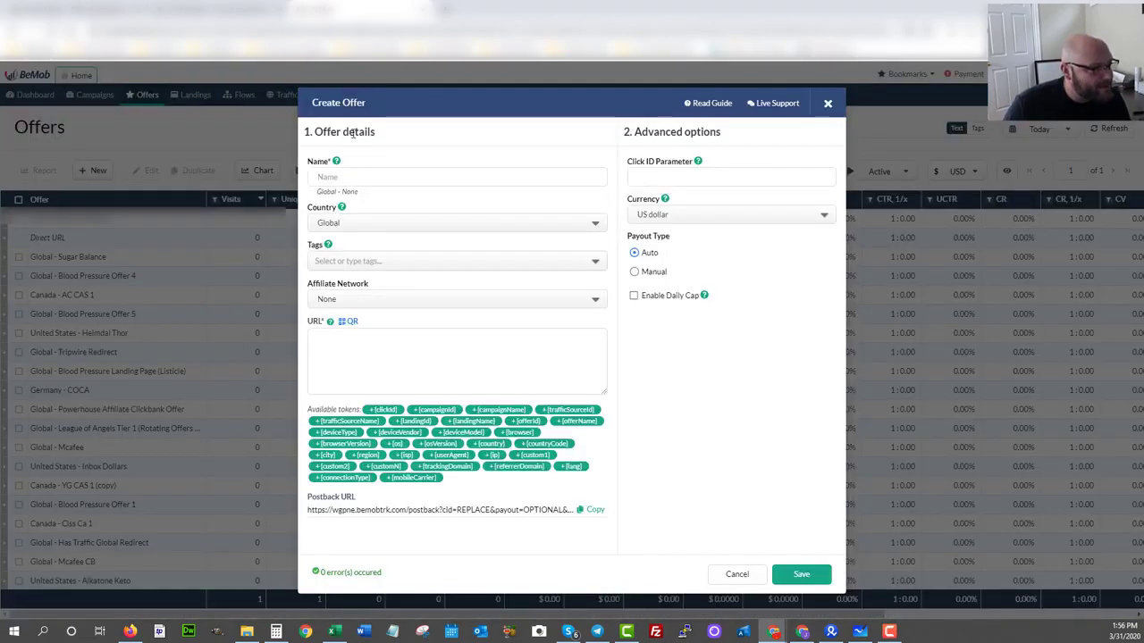
left_click(356, 177)
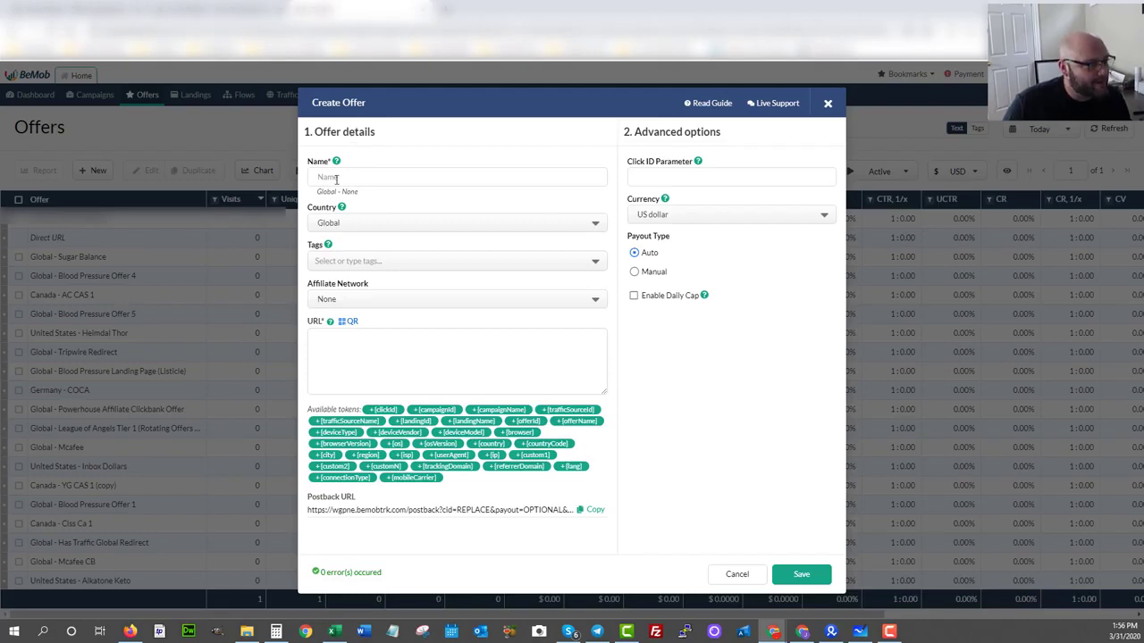
key("ctrl+v")
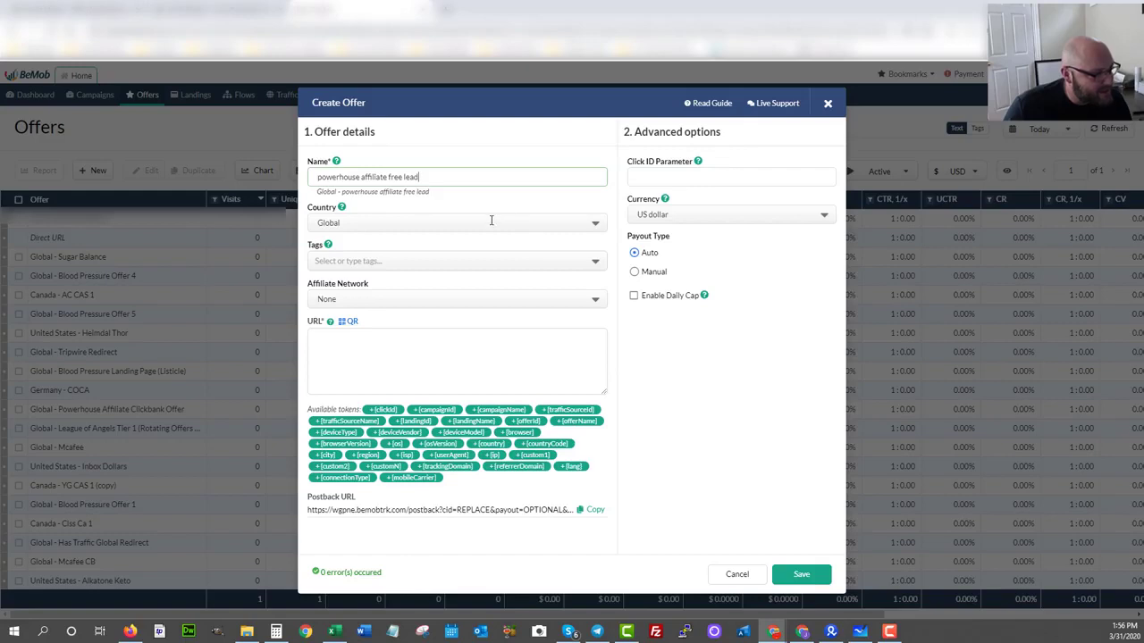
Paste the copied tracking link as the offer URL and append "?sub1=" followed by the {clickId} token.
left_click(333, 338)
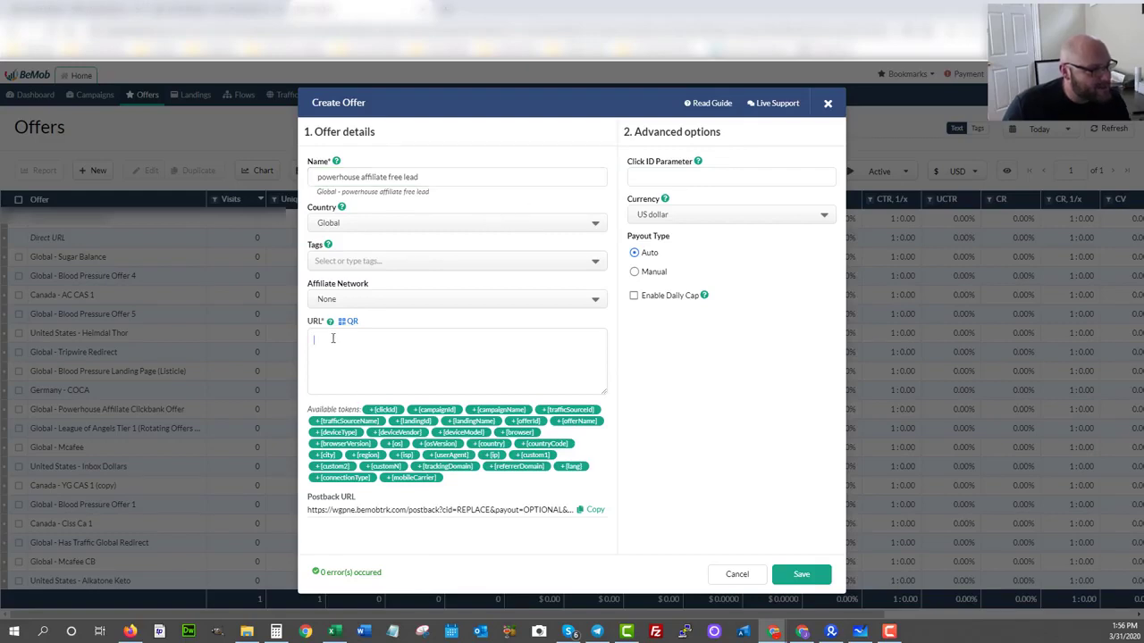
key("ctrl+v")
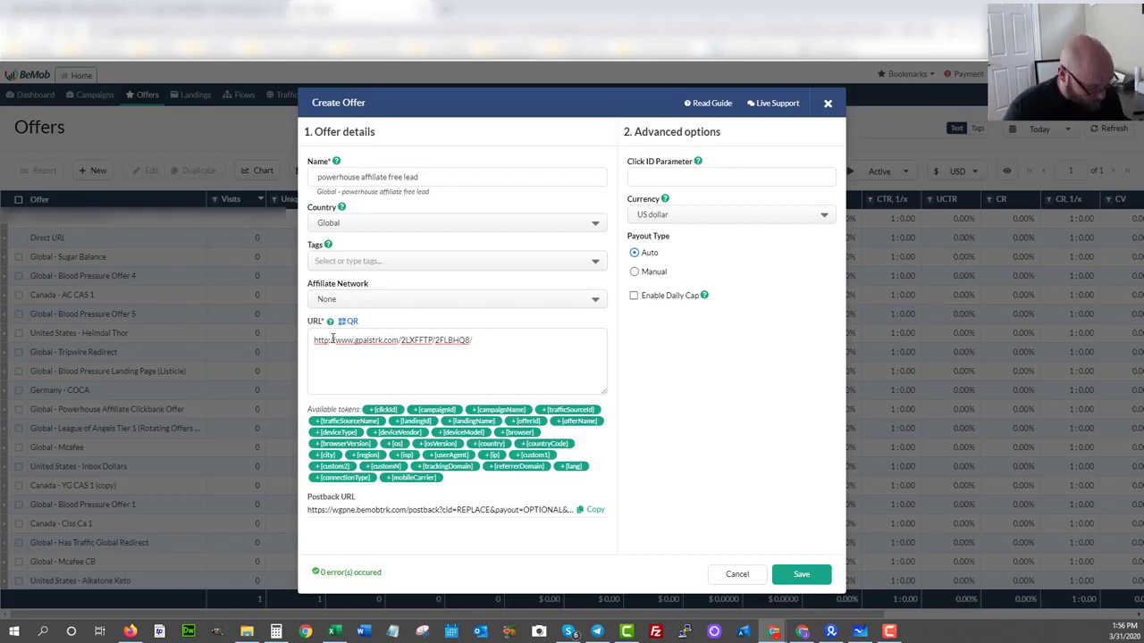
type("?s")
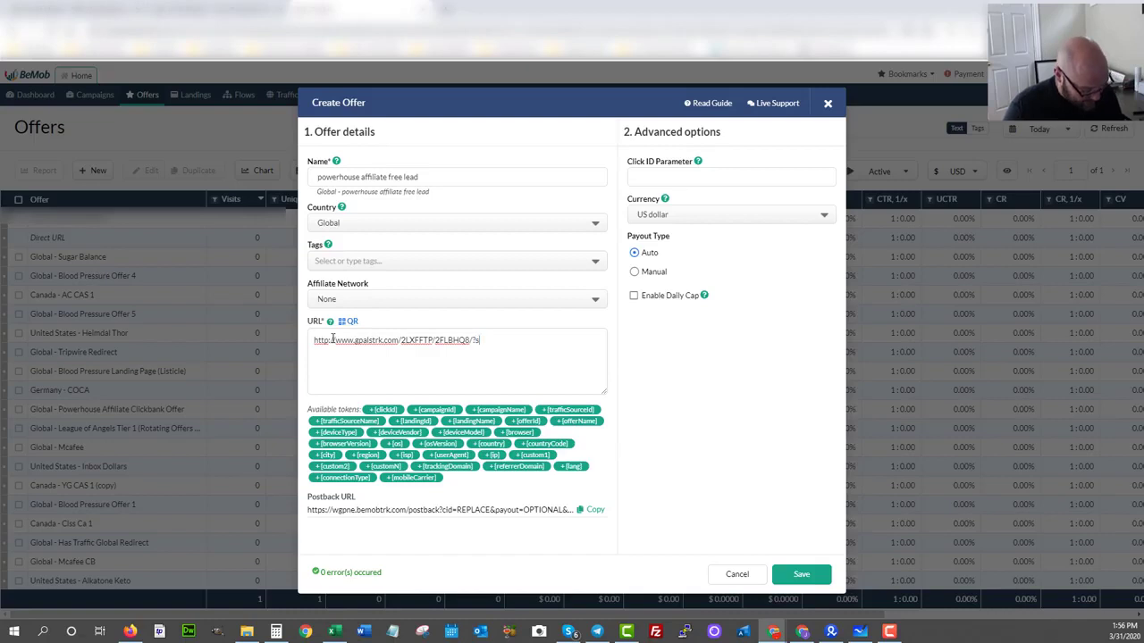
type("ub1=")
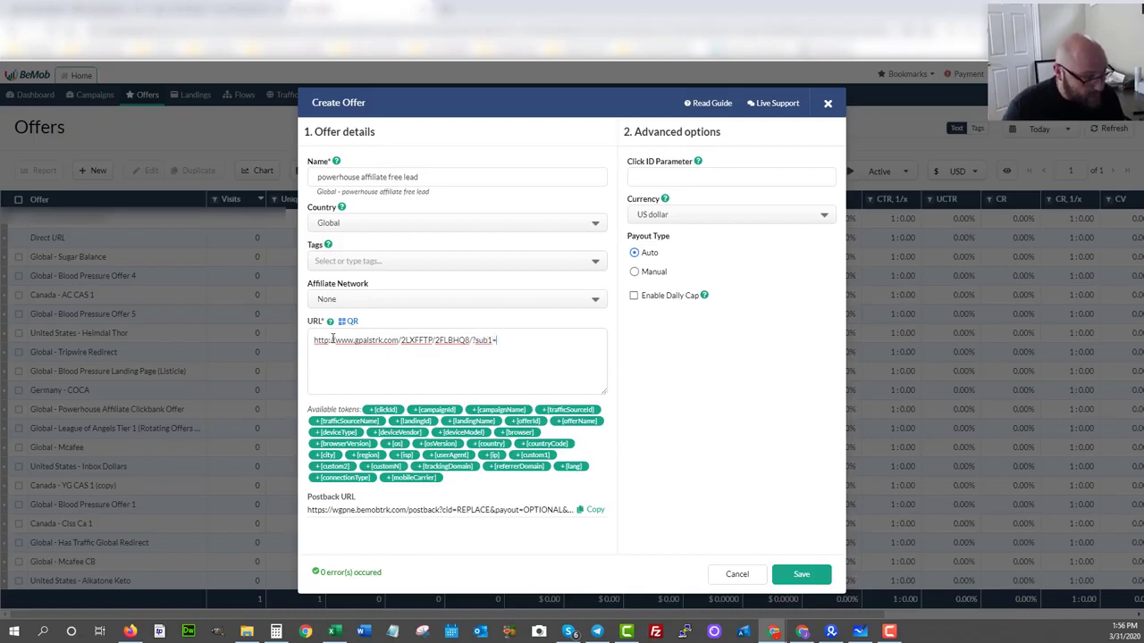
left_click(384, 410)
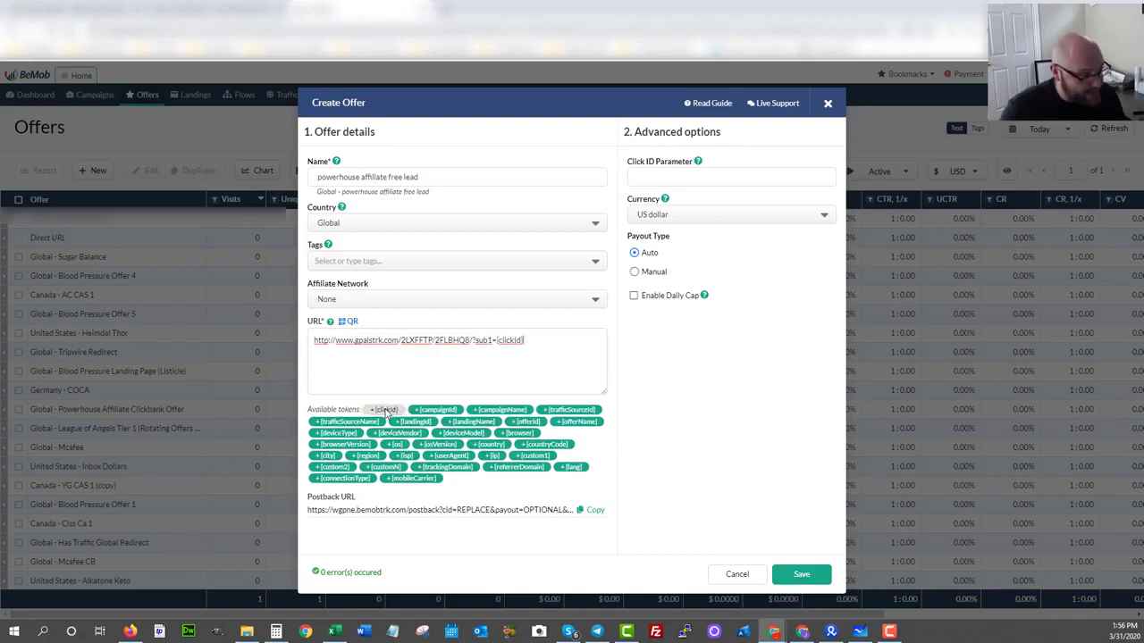
Change the offer URL from http to https and save the offer.
left_click(327, 341)
type("s")
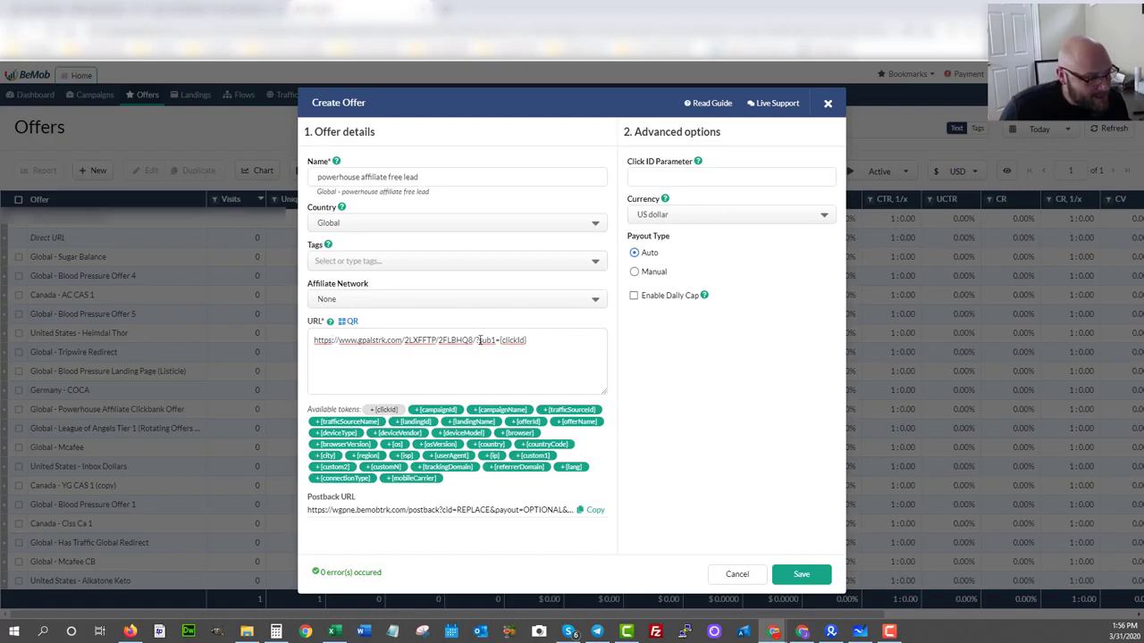
left_click_drag(501, 341, 531, 341)
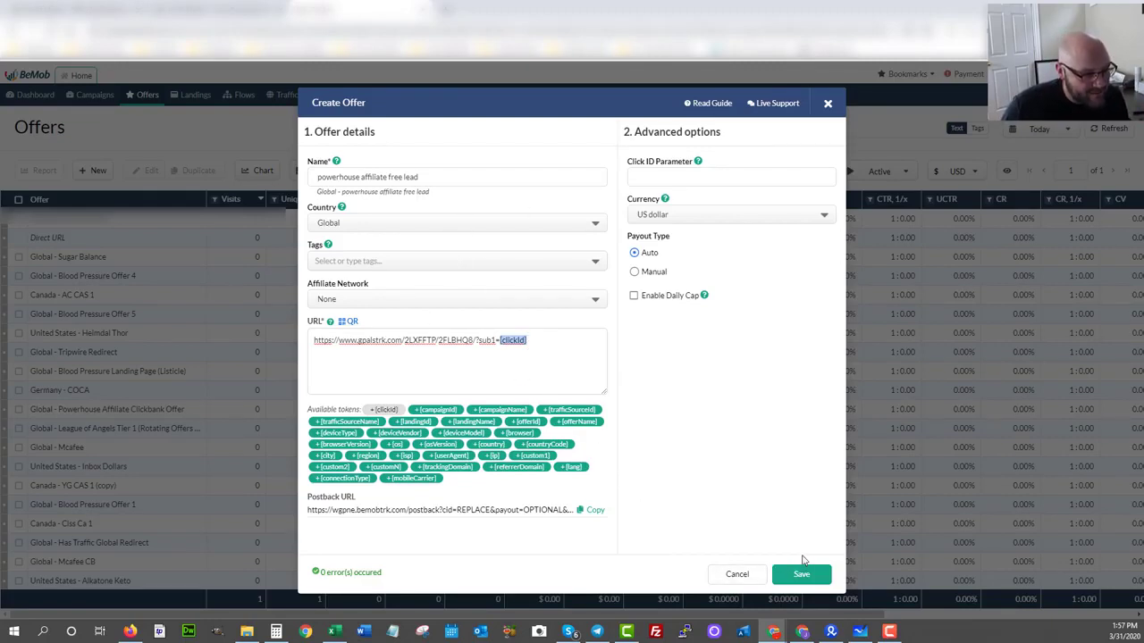
left_click(802, 580)
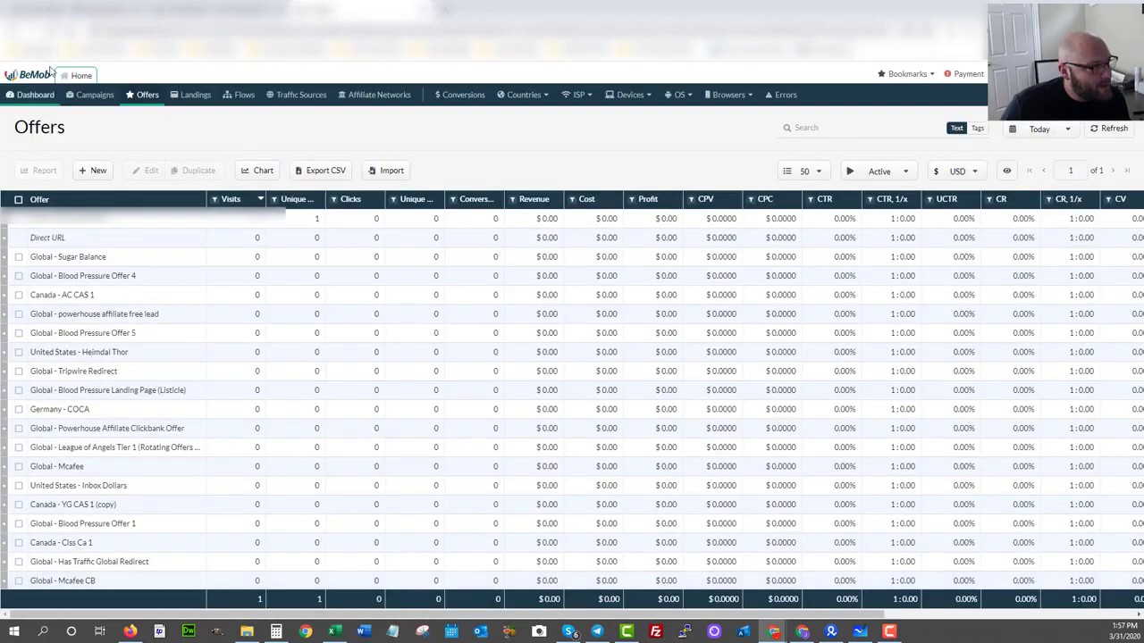
Start a new BeMob campaign named "Powerhouse Affiliate" with Bing Ads as its traffic source.
left_click(92, 96)
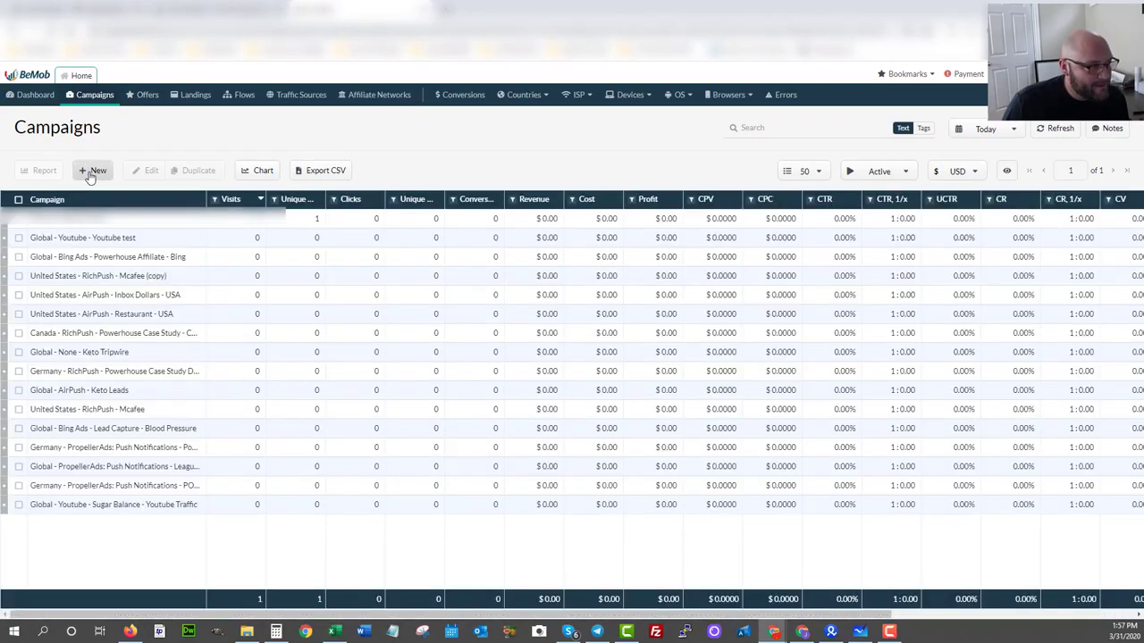
left_click(92, 171)
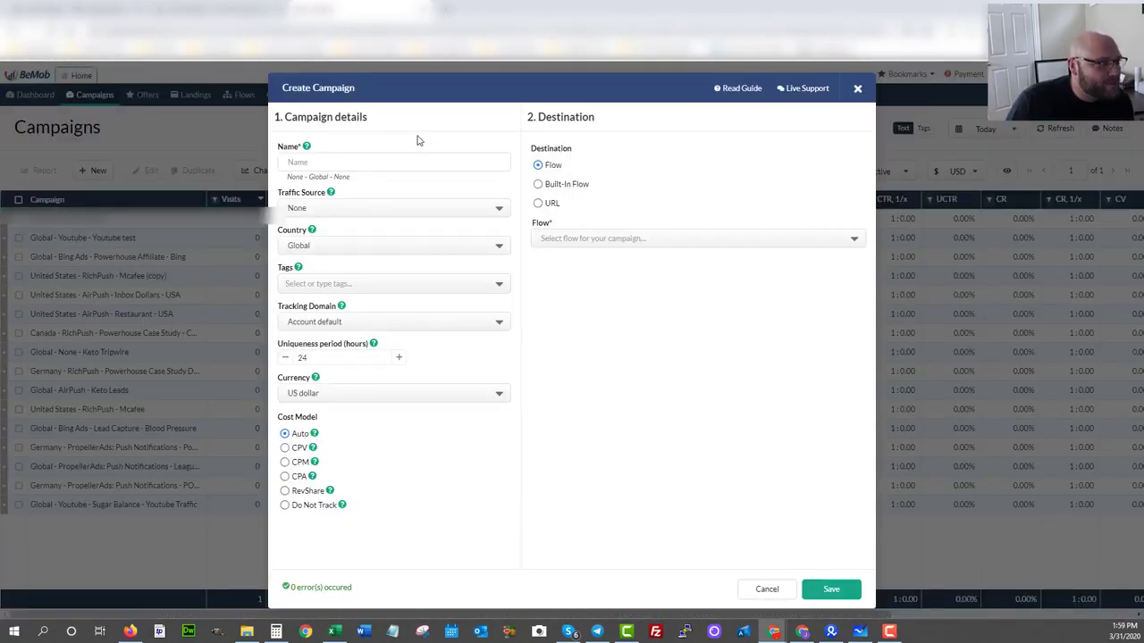
left_click(344, 162)
type("Powerhouse Affiliate")
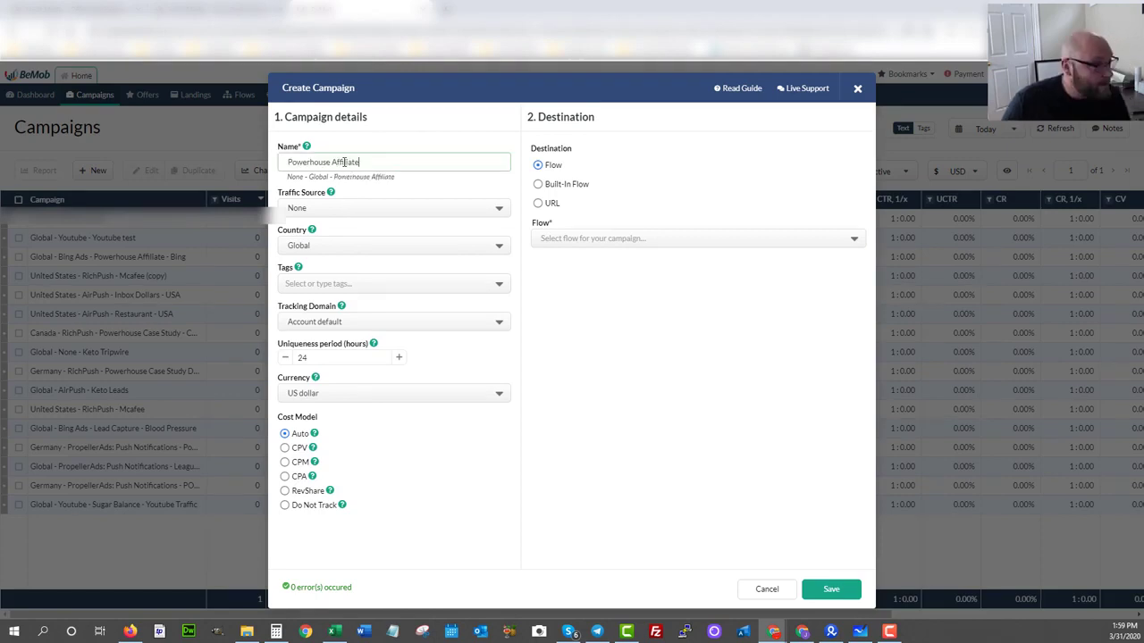
left_click(308, 207)
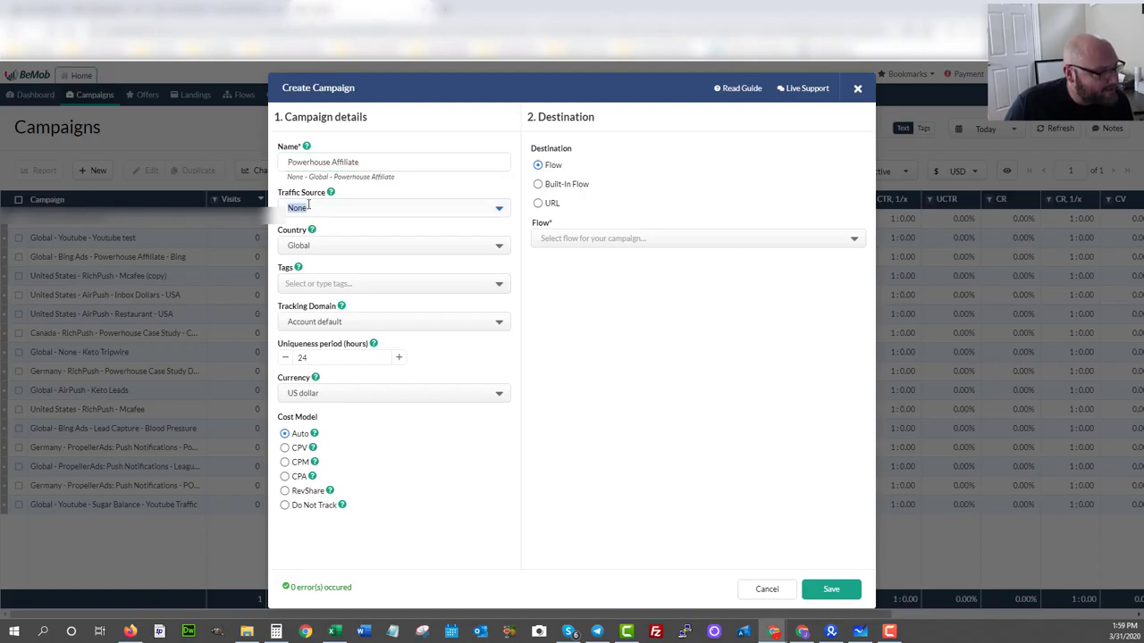
left_click(303, 265)
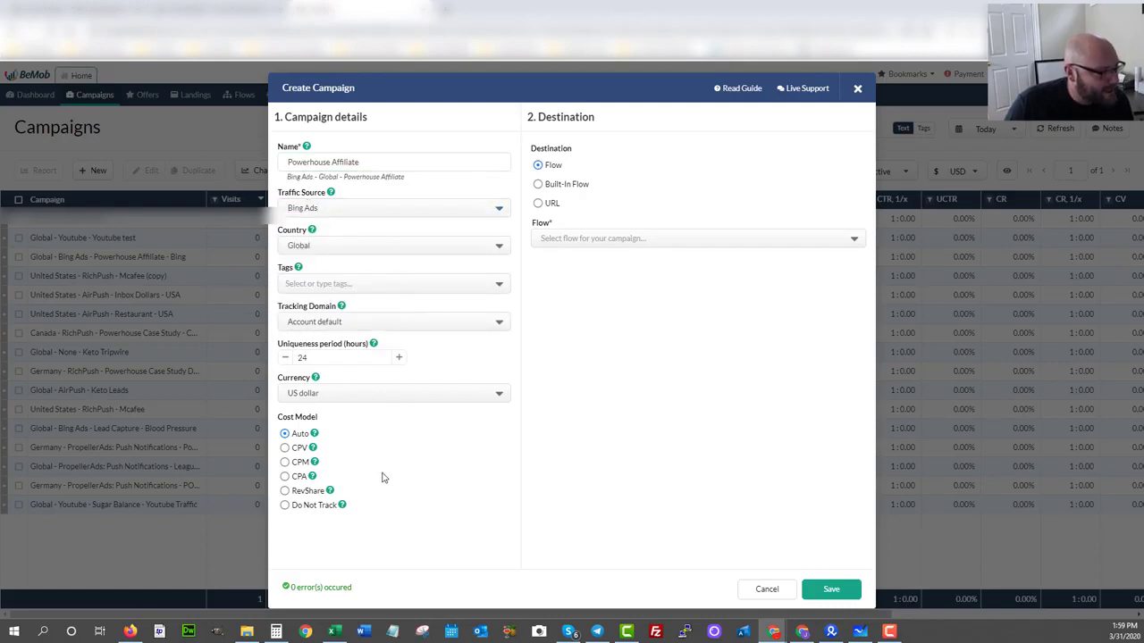
Set the campaign's destination type to URL and fill in the tracking link copied from the Vault Media portal.
left_click(537, 203)
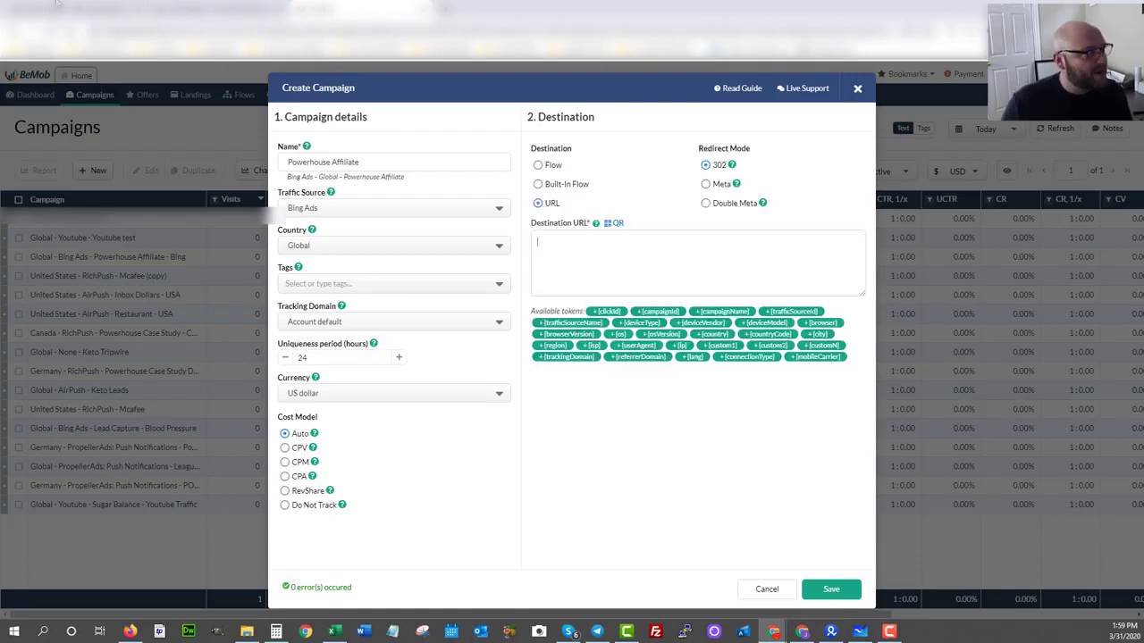
left_click(202, 9)
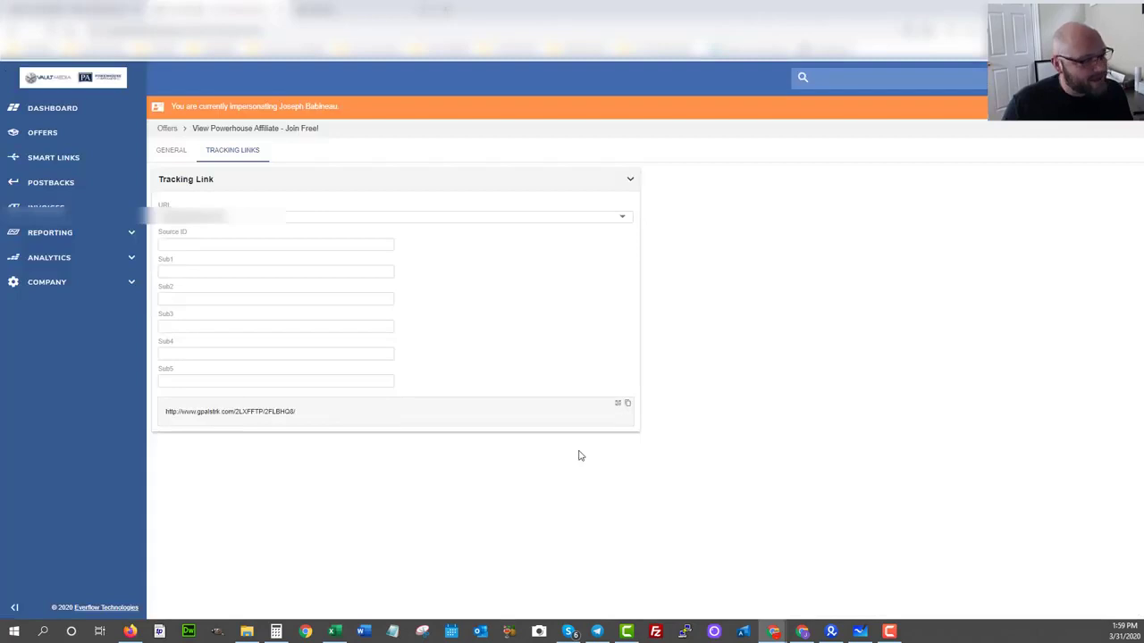
left_click(628, 406)
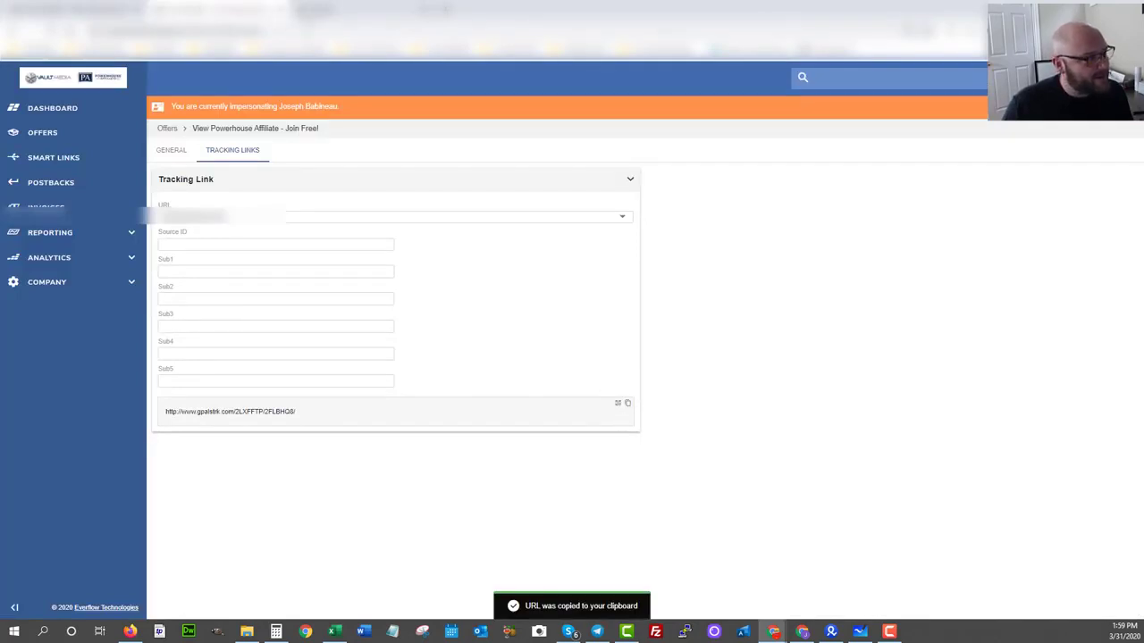
left_click(357, 11)
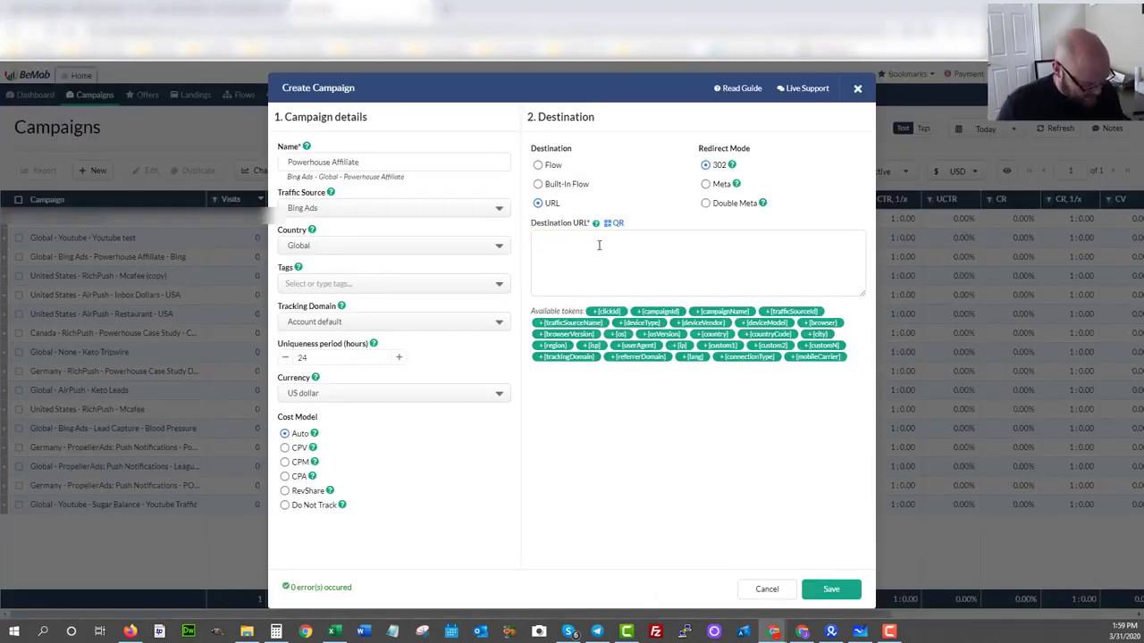
key("ctrl+v")
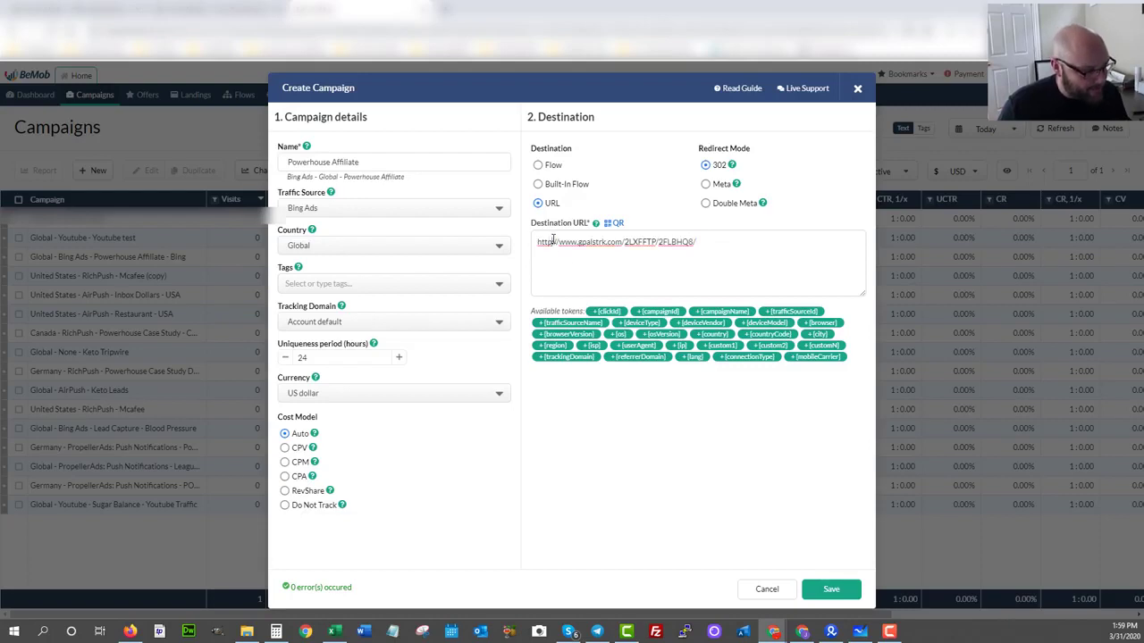
Change the destination URL to https and append "?sub1=" followed by the {clickId} token.
left_click(553, 242)
type("s")
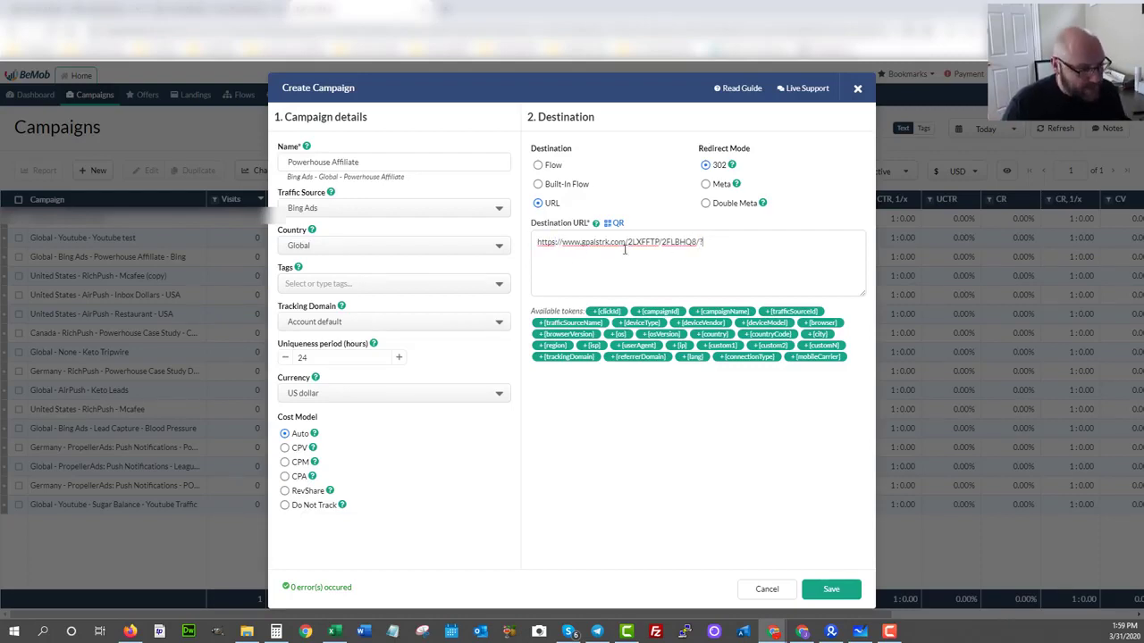
type("ub1=")
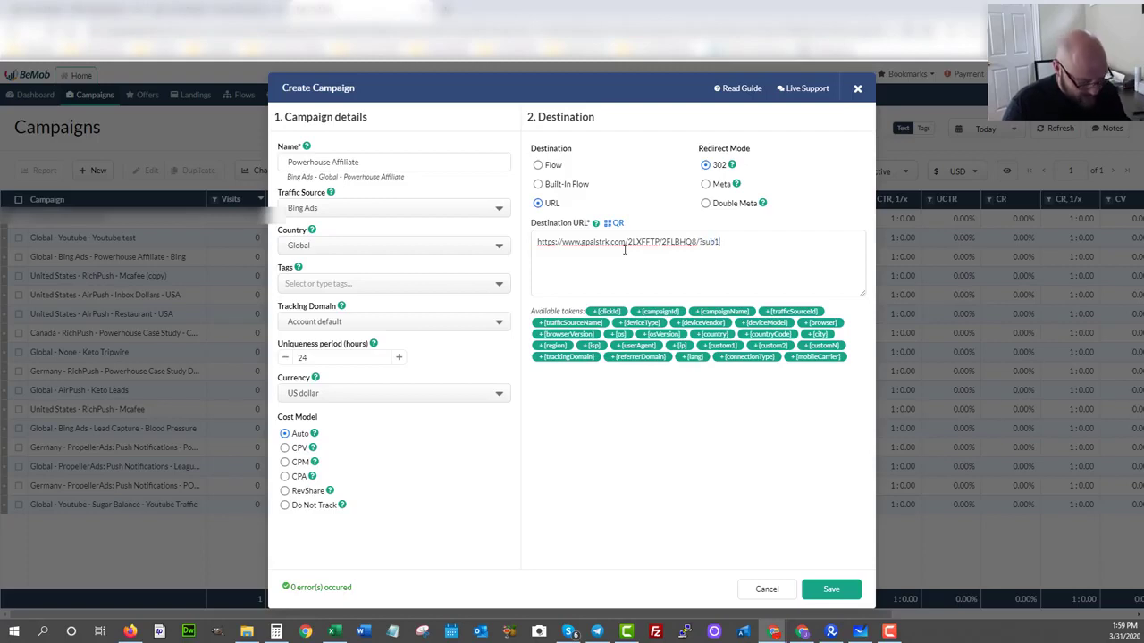
left_click(607, 311)
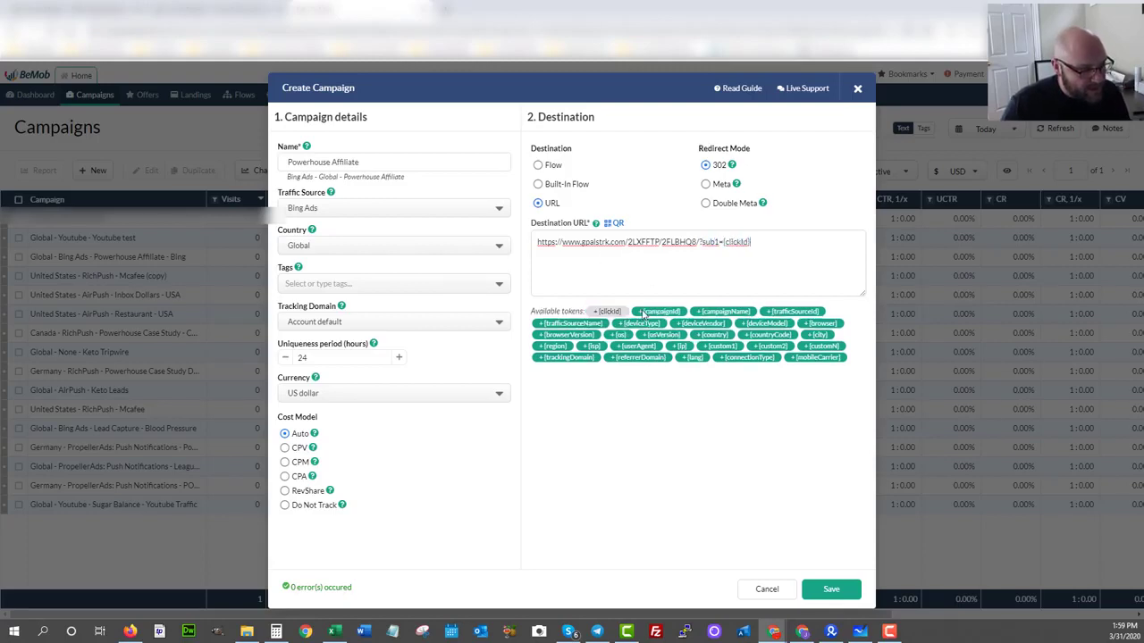
Save the campaign and copy its campaign URL from the generated links.
left_click(829, 590)
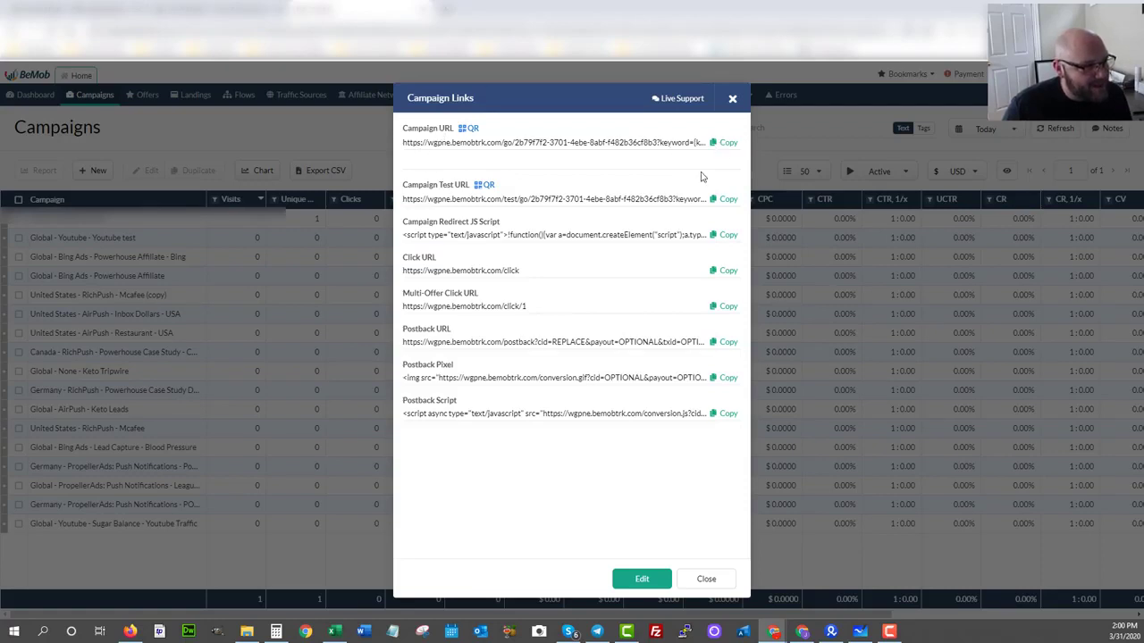
left_click(726, 144)
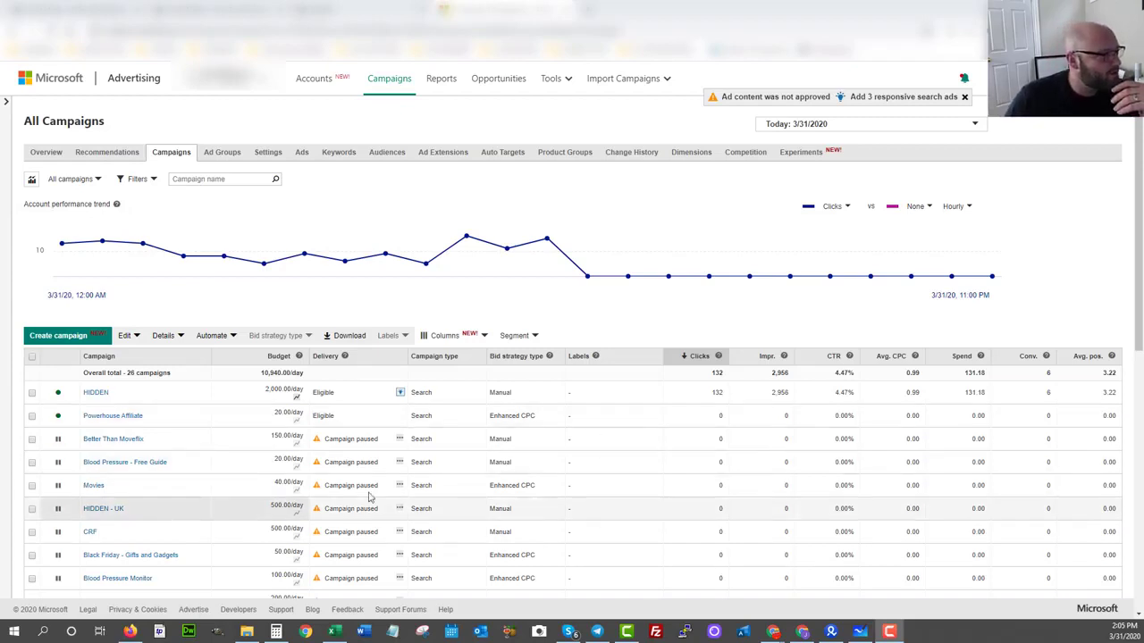
In Microsoft Advertising, start a campaign with the goal "Conversions in my website" and name it "Powerhouse Affiliate".
left_click(53, 334)
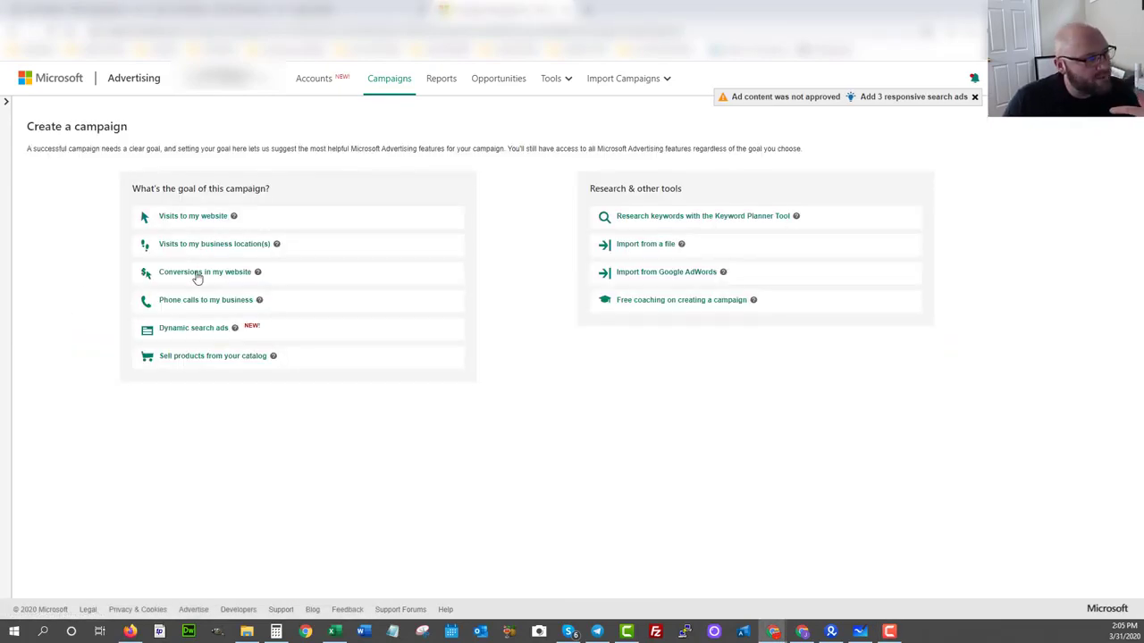
left_click(198, 278)
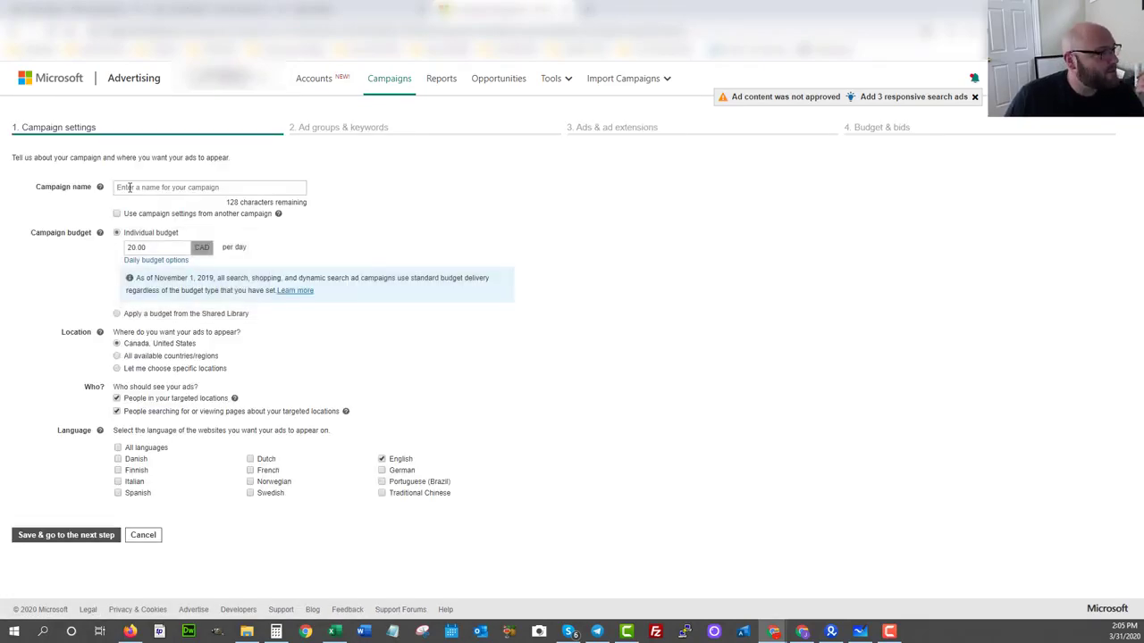
left_click(129, 188)
key("ctrl+v")
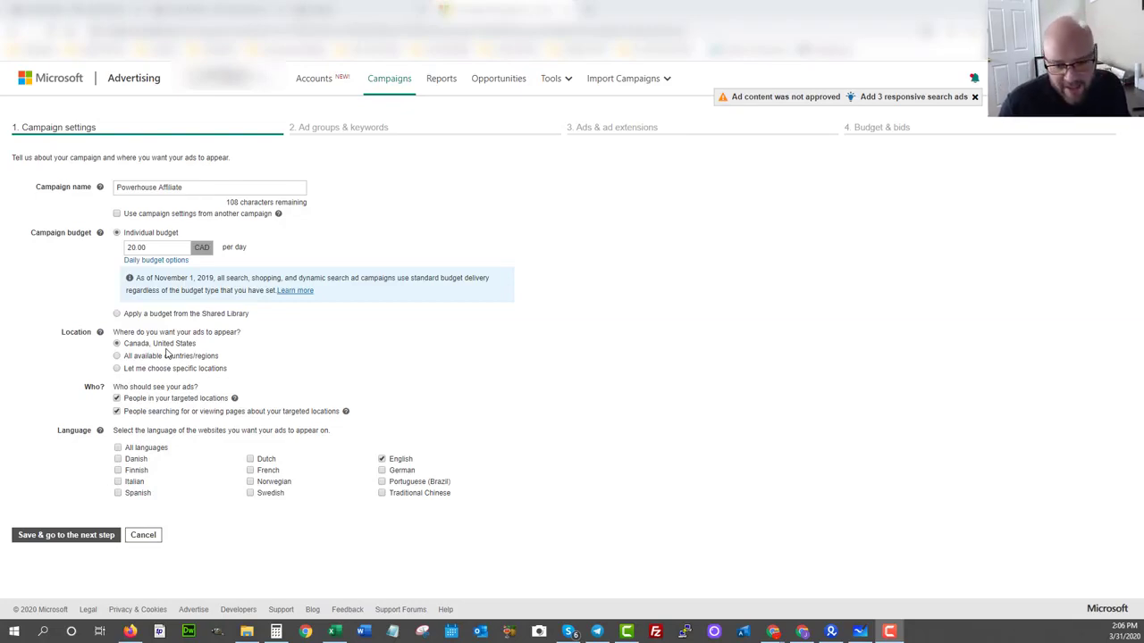
Exclude people searching for or viewing pages about the targeted locations, and submit the campaign settings.
left_click(116, 412)
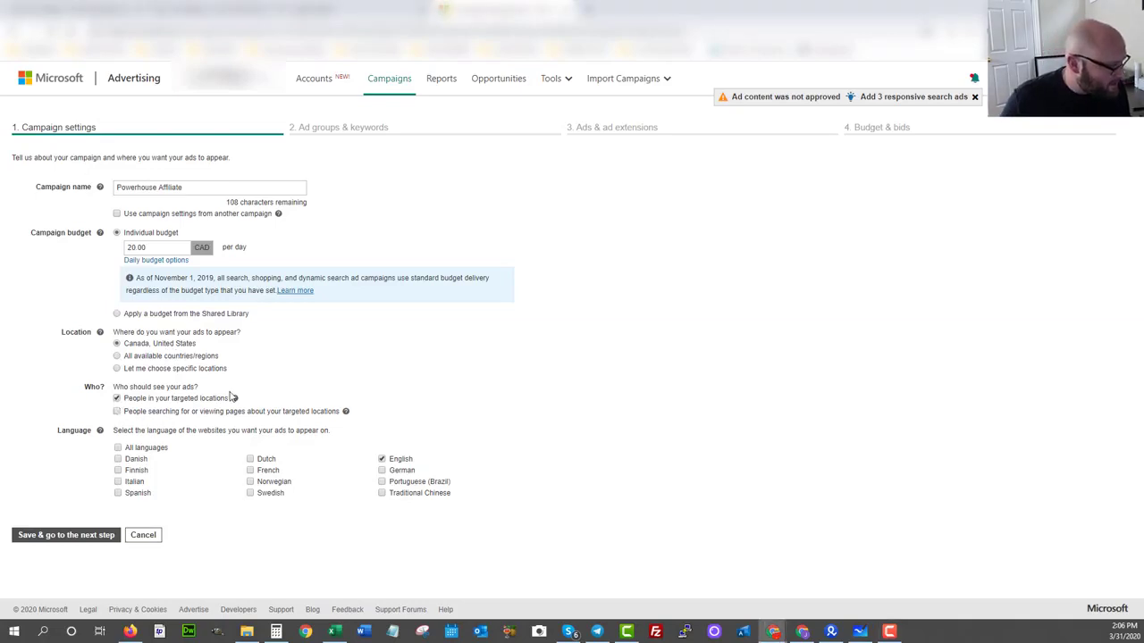
left_click(67, 536)
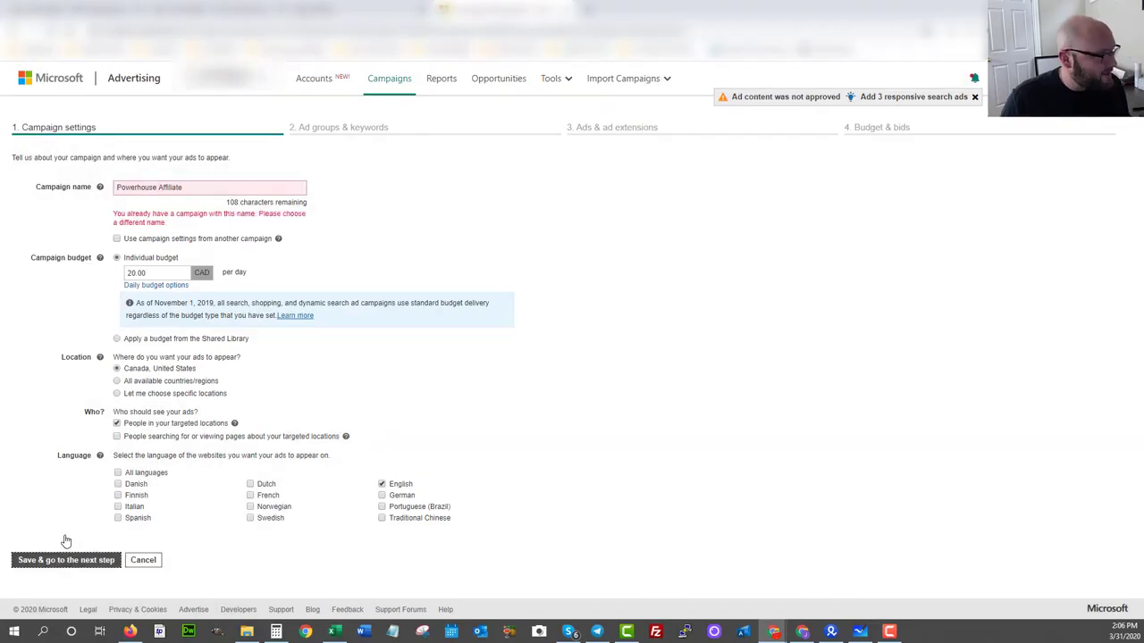
Rename the campaign "Powerhouse Affiliate 2" and submit the campaign settings.
left_click(187, 185)
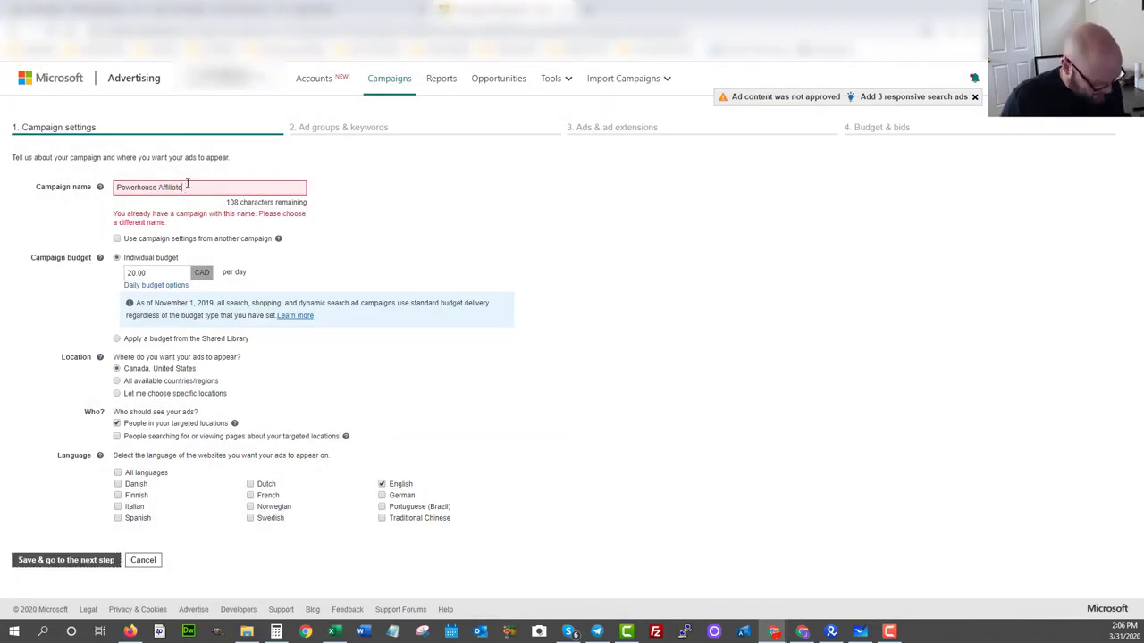
type("2")
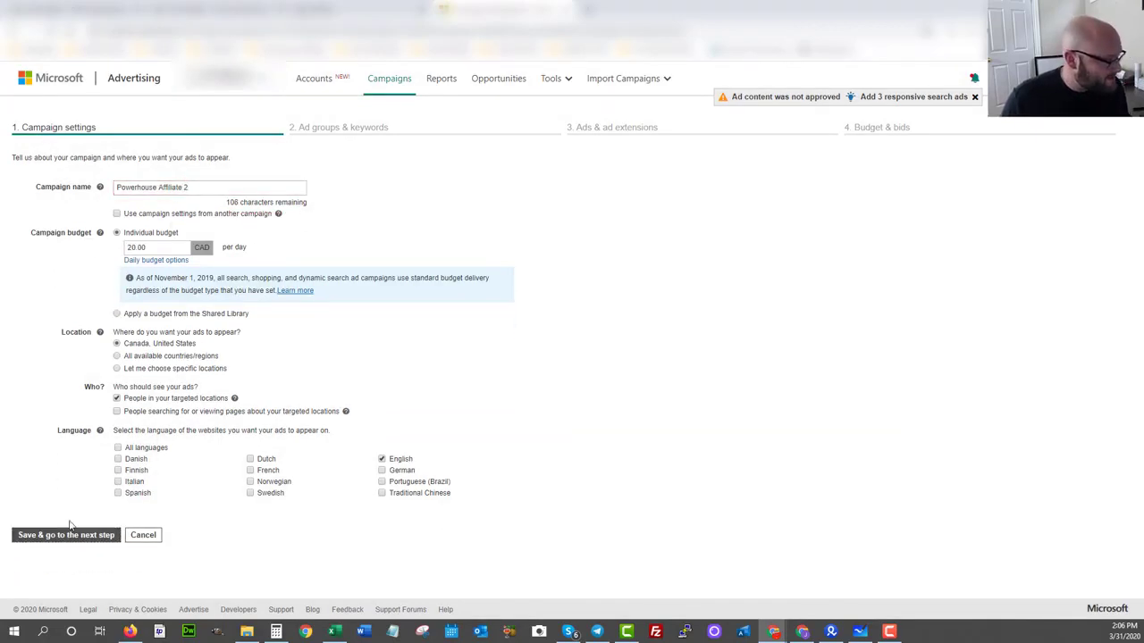
left_click(55, 536)
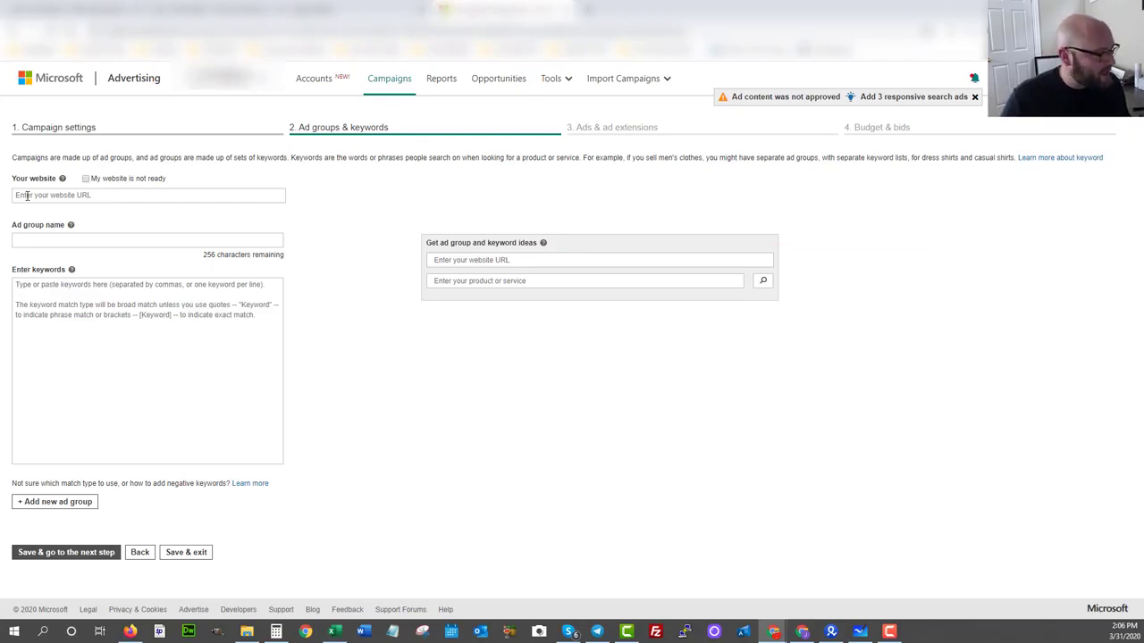
left_click(28, 195)
type("https://po")
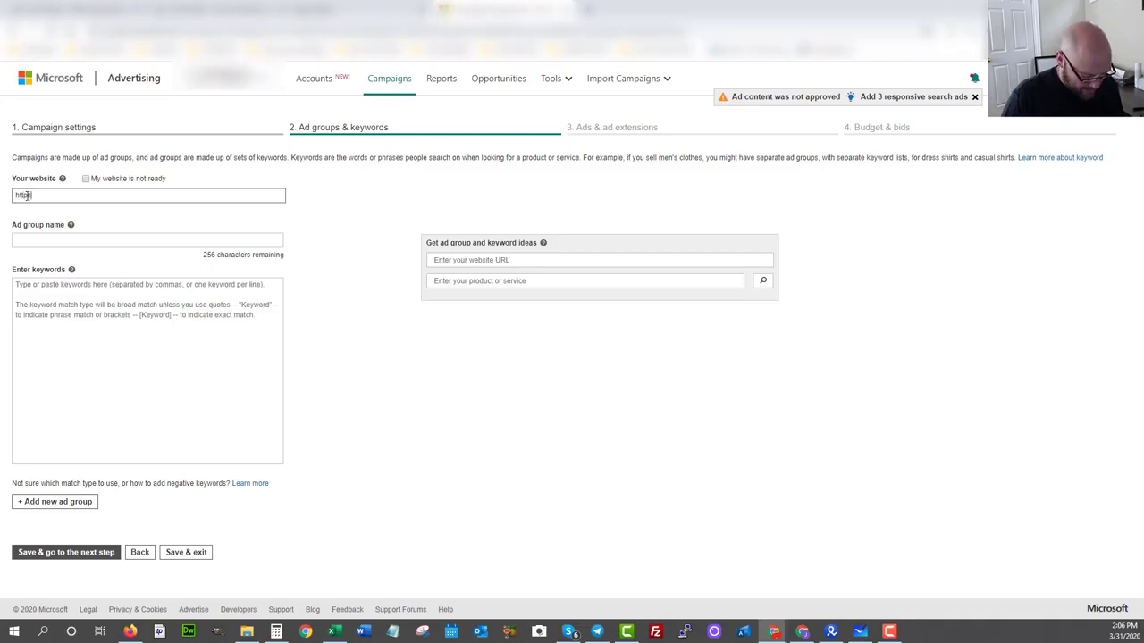
type("werhouse")
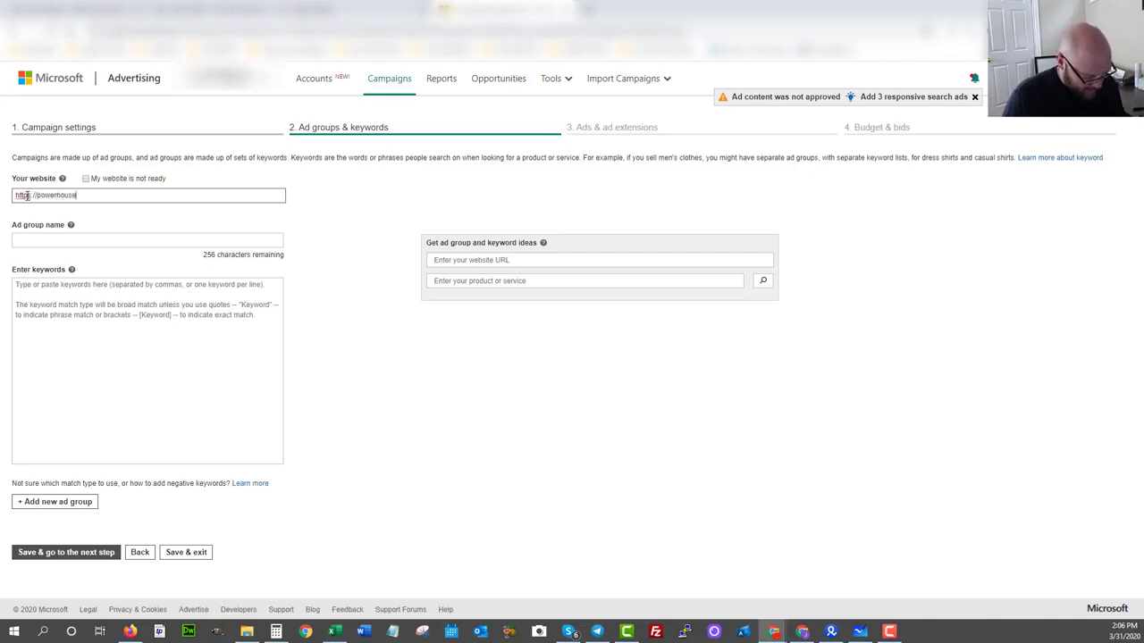
type("affiliate.com")
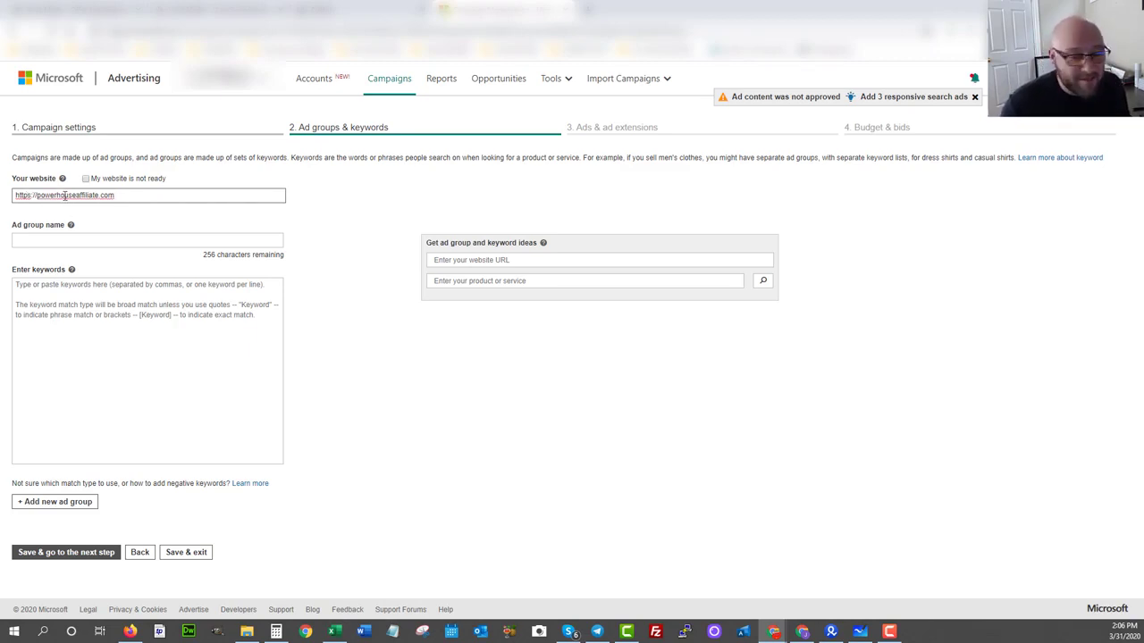
Name the ad group "Adgroup 1", add the keyword "make money online" and continue to the ads stage.
left_click(21, 242)
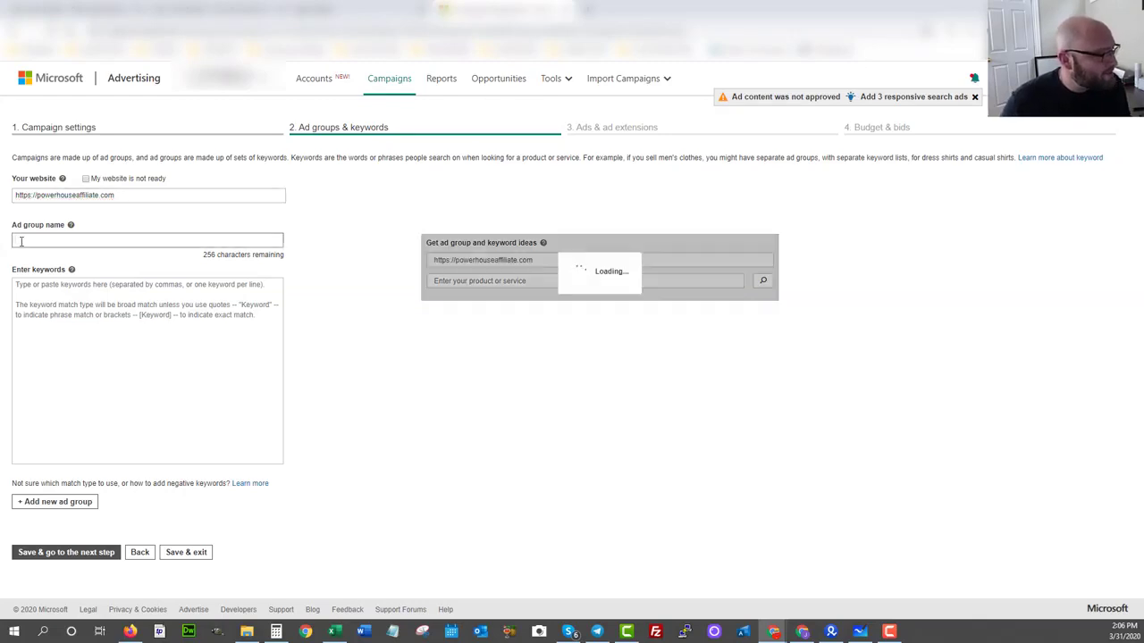
type("Adgrou")
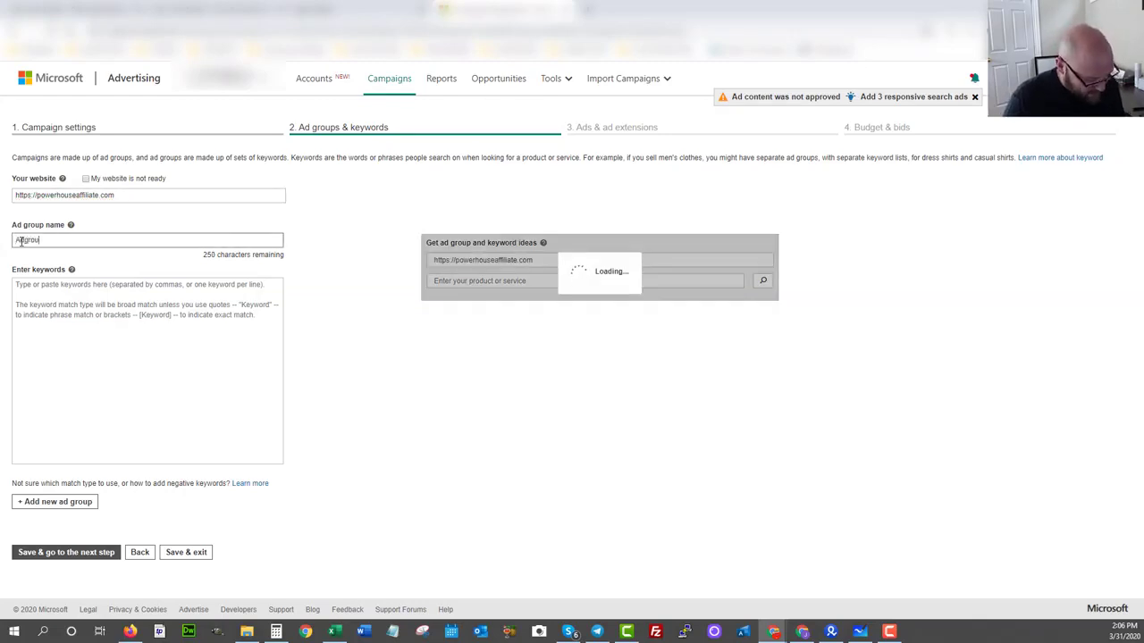
type("p 1")
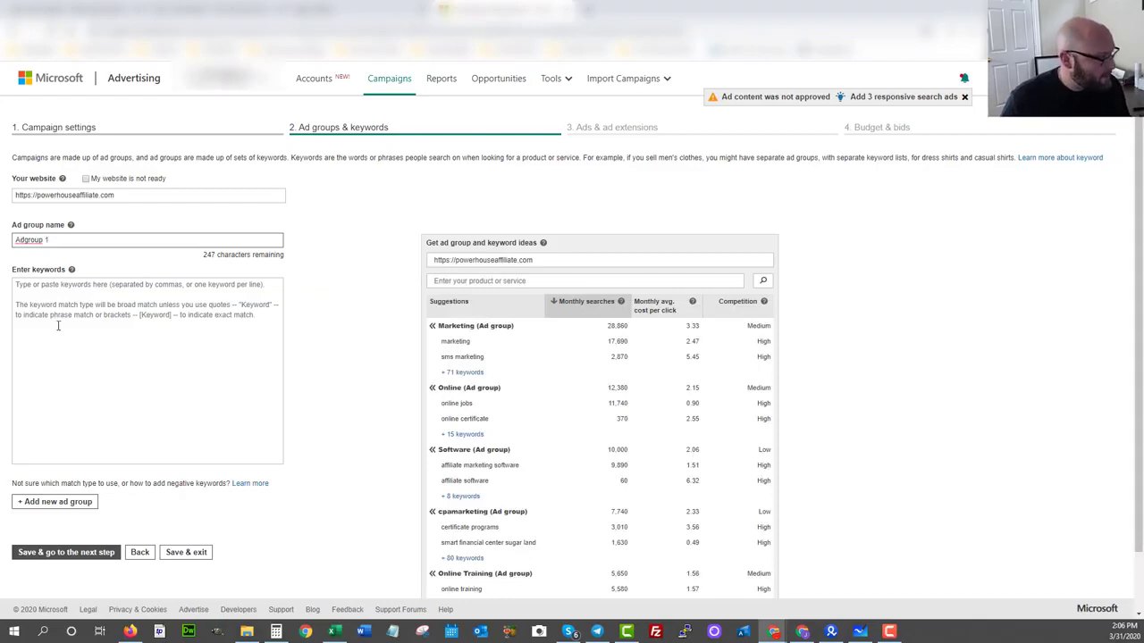
left_click(58, 325)
type("make money online")
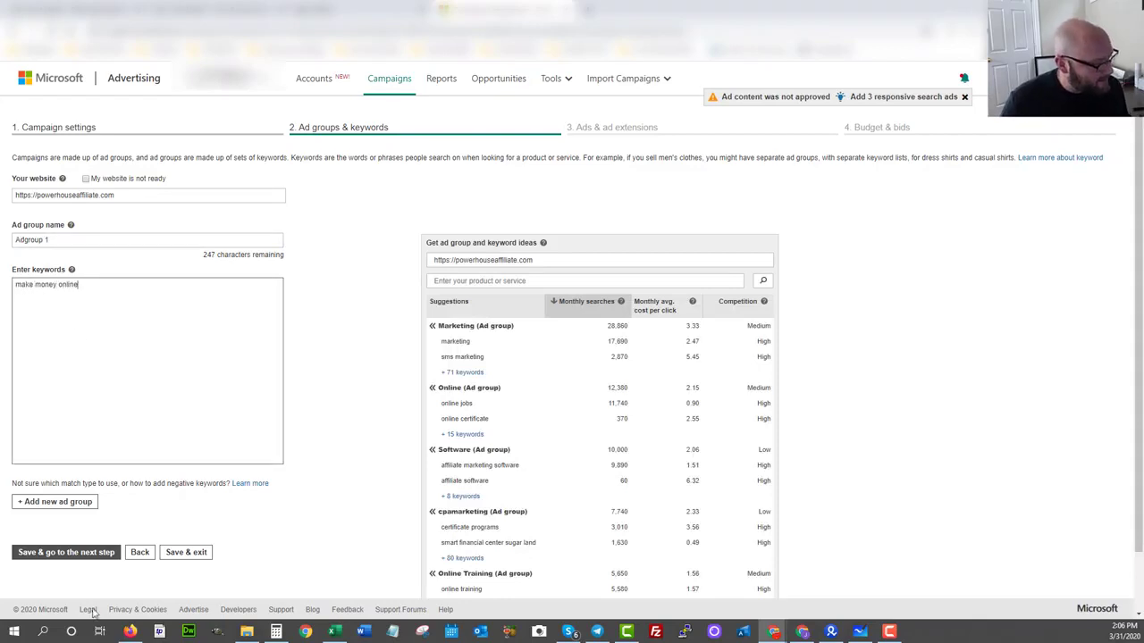
left_click(51, 555)
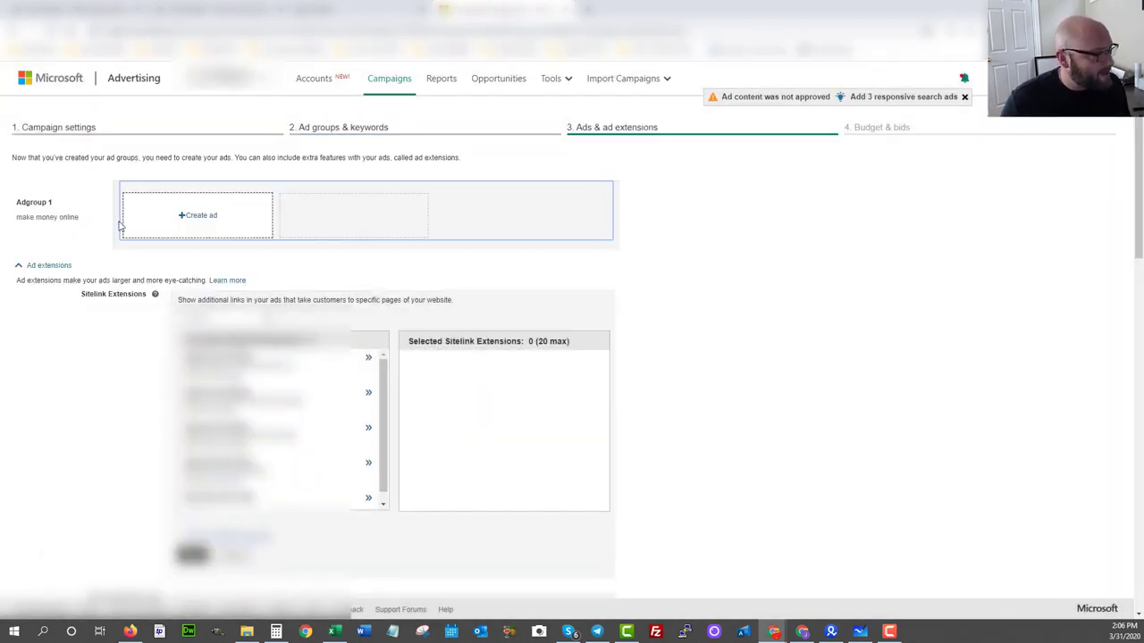
Start an ad for Adgroup 1 and set its tracking template to the copied BeMob campaign URL.
left_click(202, 222)
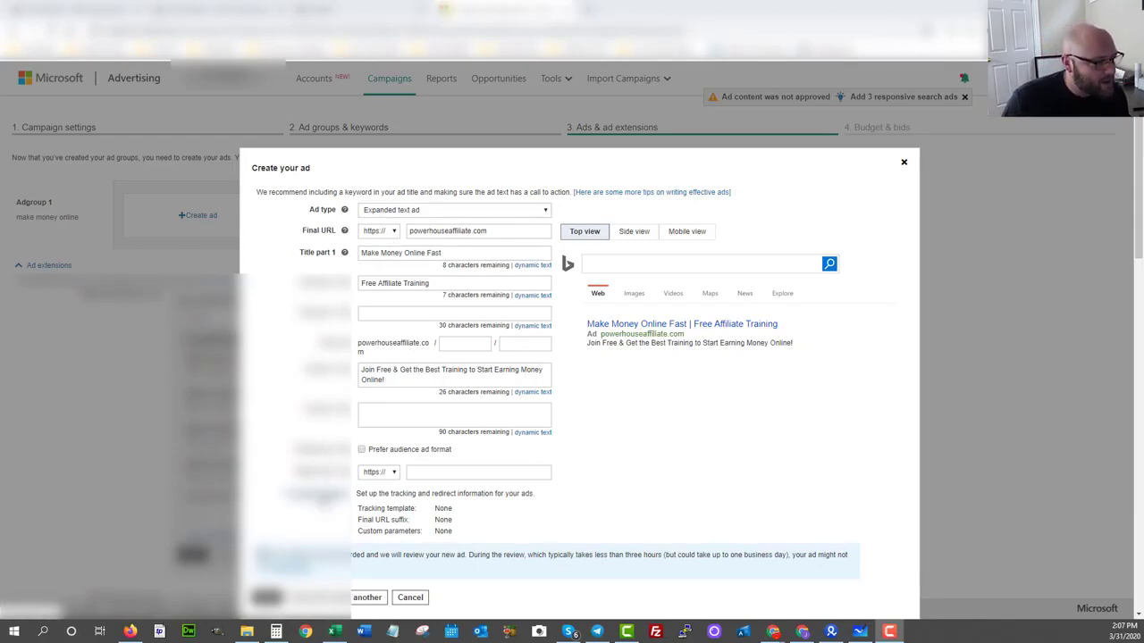
left_click(322, 498)
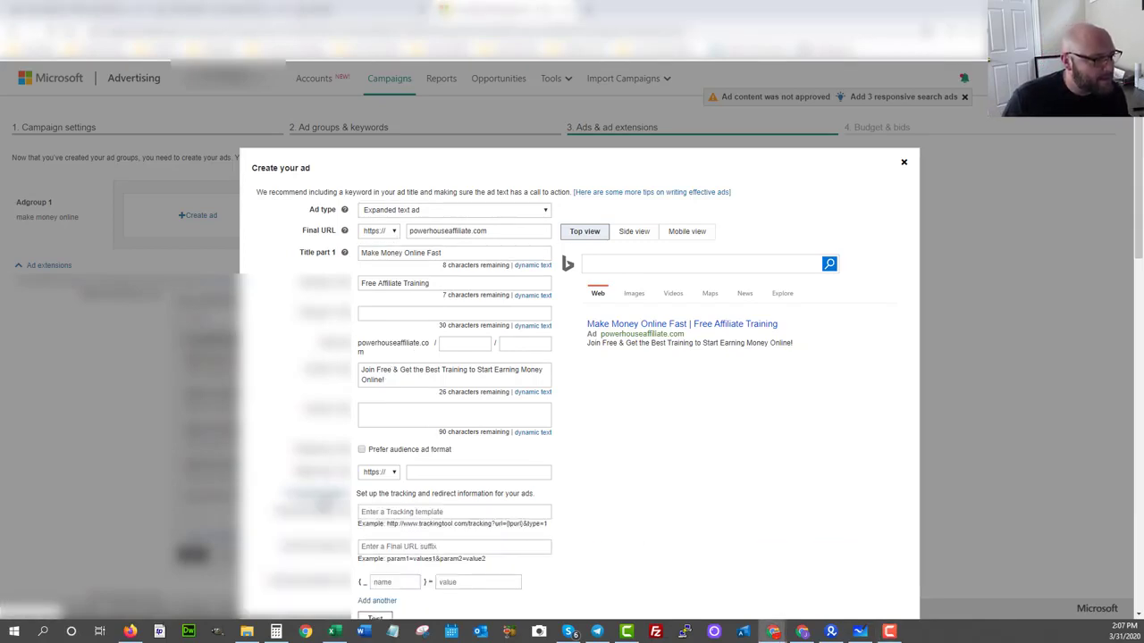
left_click(395, 510)
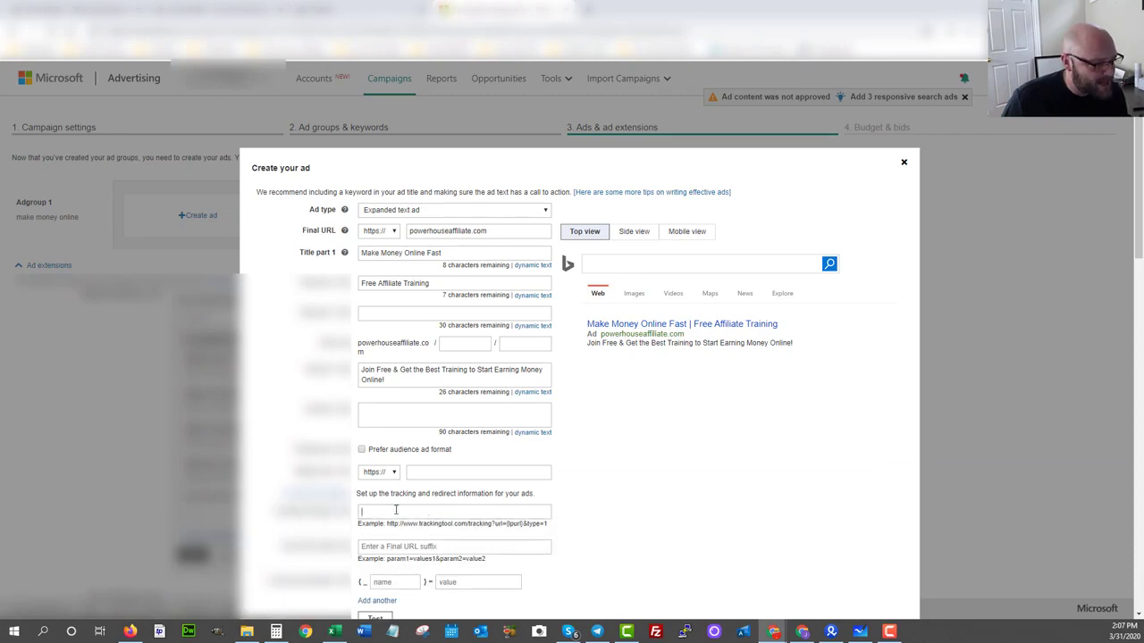
key("ctrl+v")
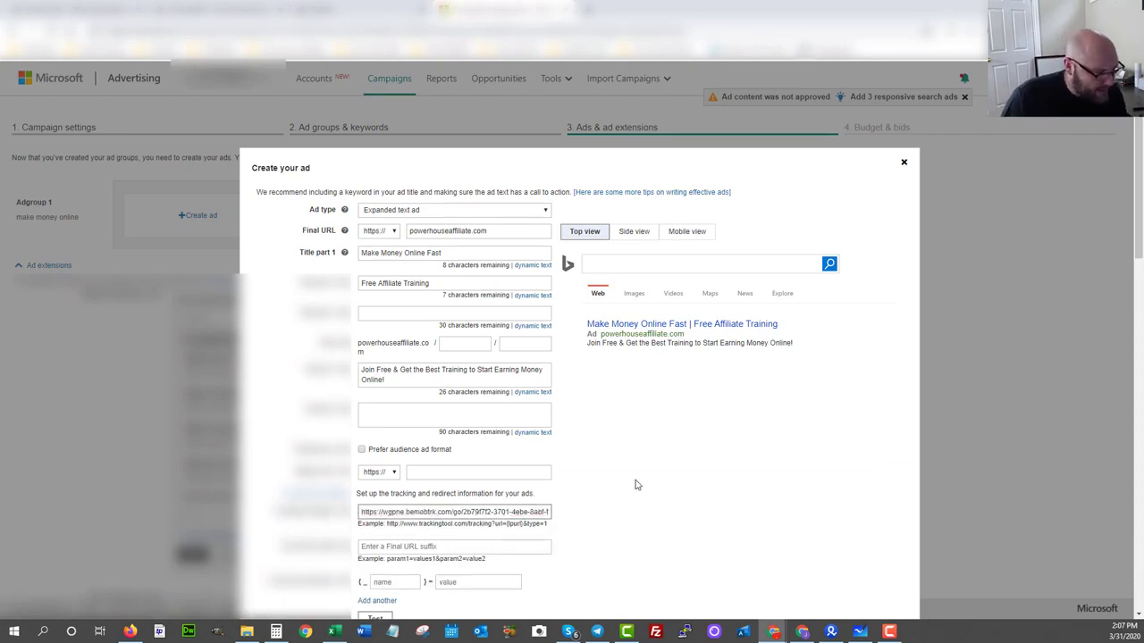
scroll(428, 473, "down", 1)
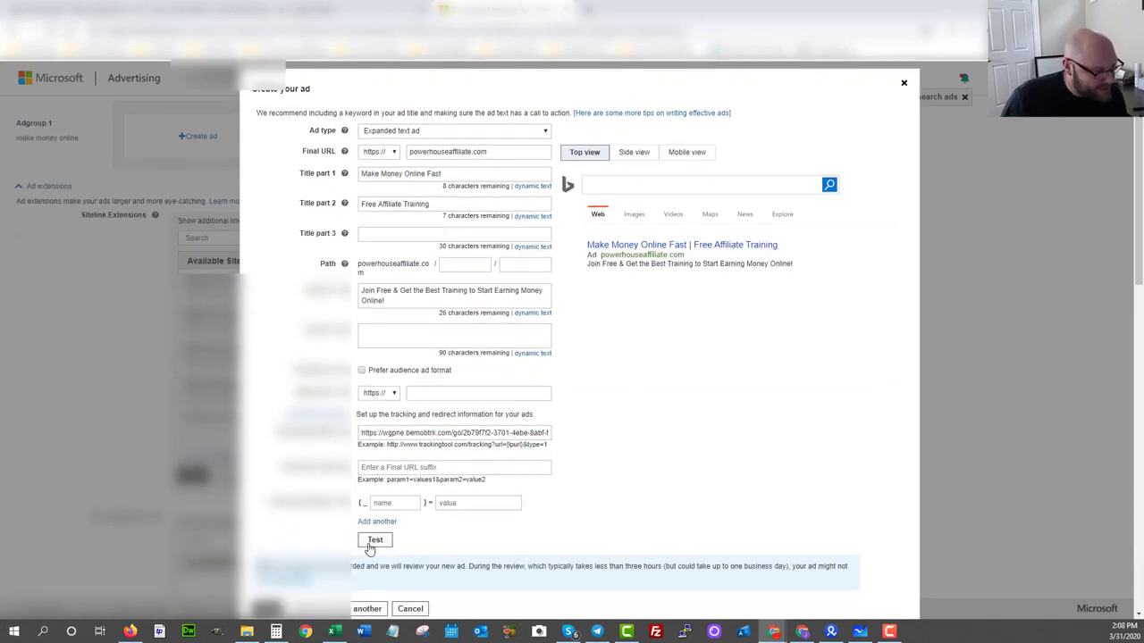
Test the ad's tracking template and save the finished campaign.
left_click(374, 541)
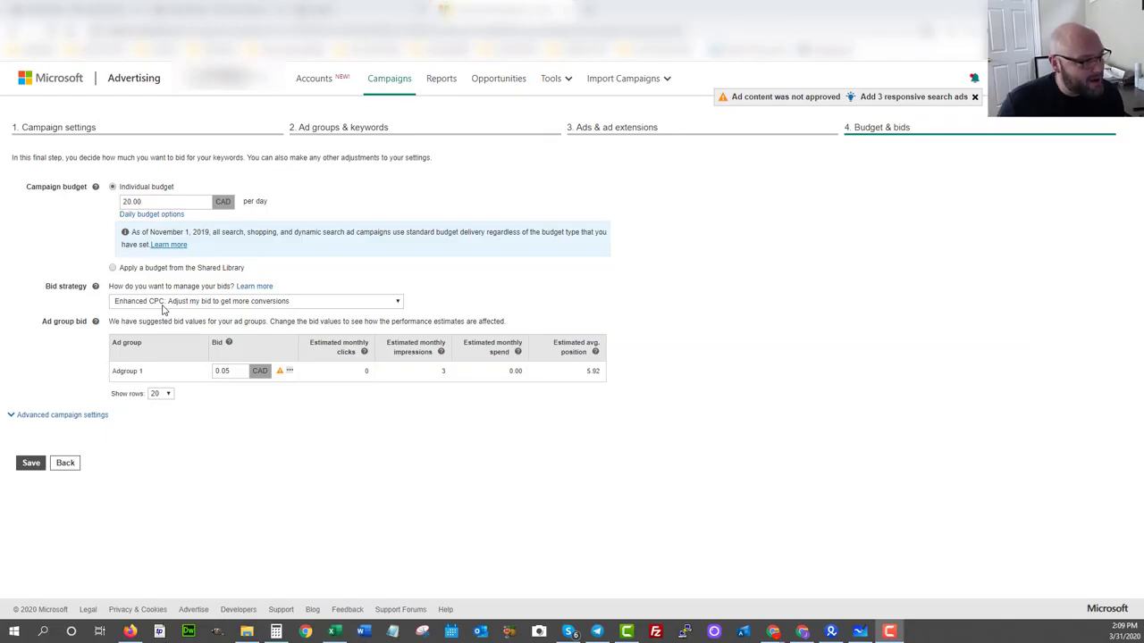
left_click(30, 464)
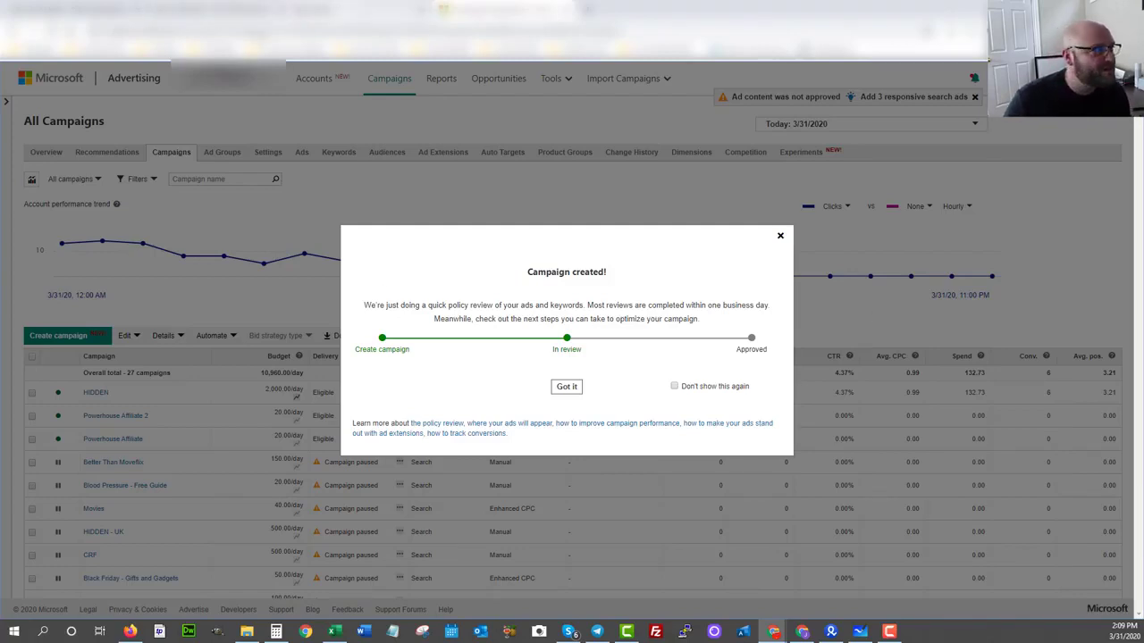
Check the offer's tracking links in Everflow, and start a new conversion goal in Microsoft Advertising's conversion tracking.
left_click(214, 10)
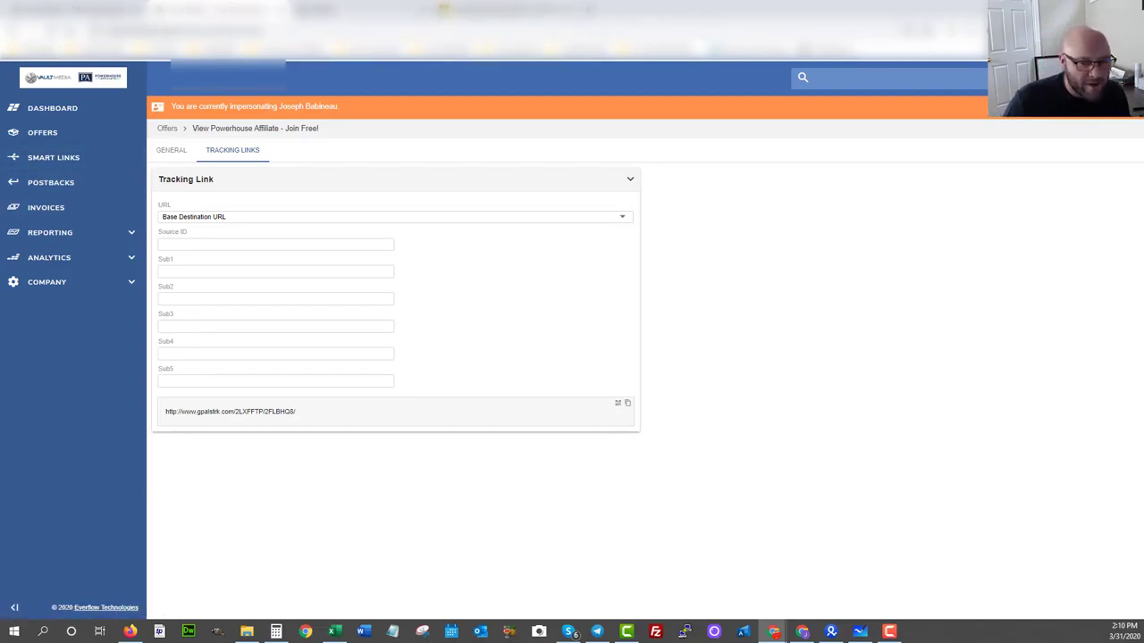
left_click(466, 8)
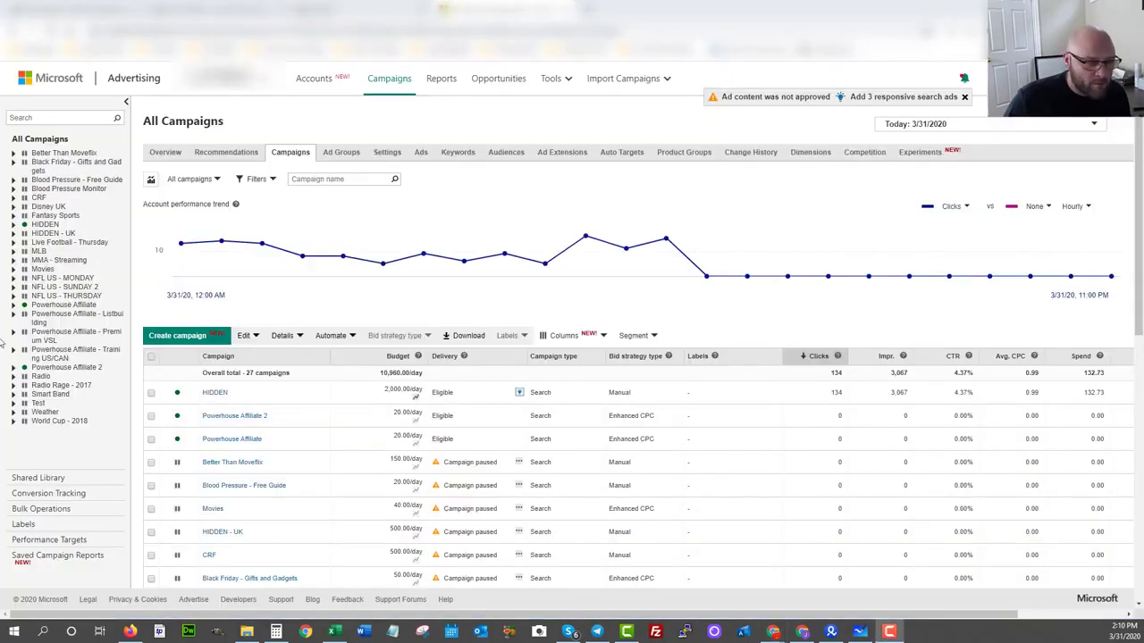
left_click(36, 495)
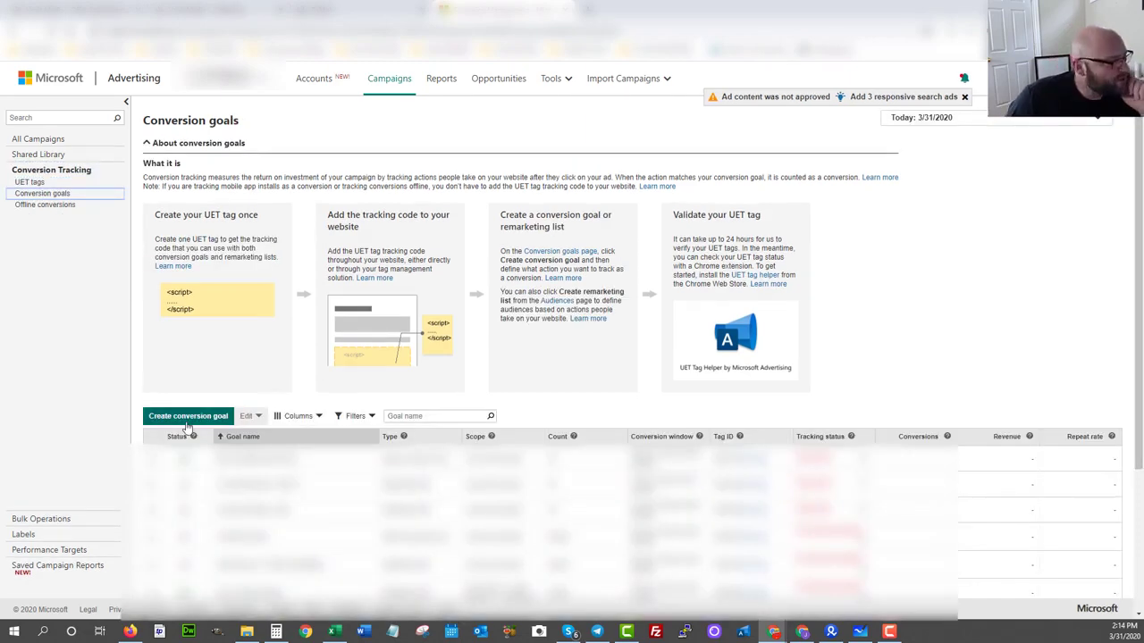
left_click(176, 422)
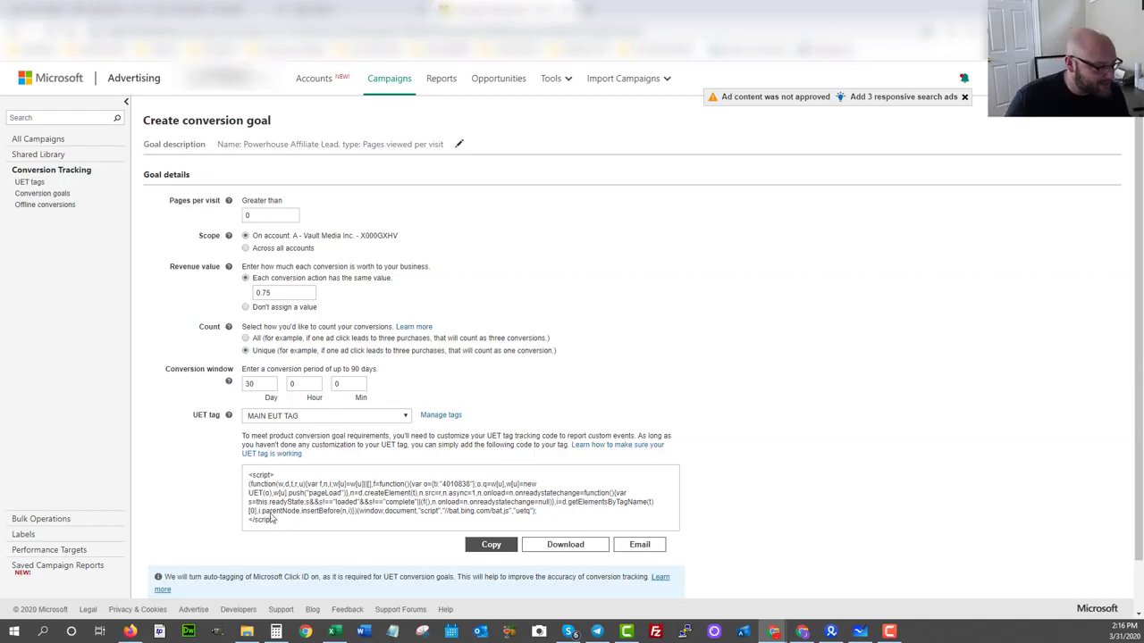
Copy the UET tag script of MAIN EUT TAG from the conversion goal.
left_click_drag(284, 522, 237, 474)
left_click(493, 548)
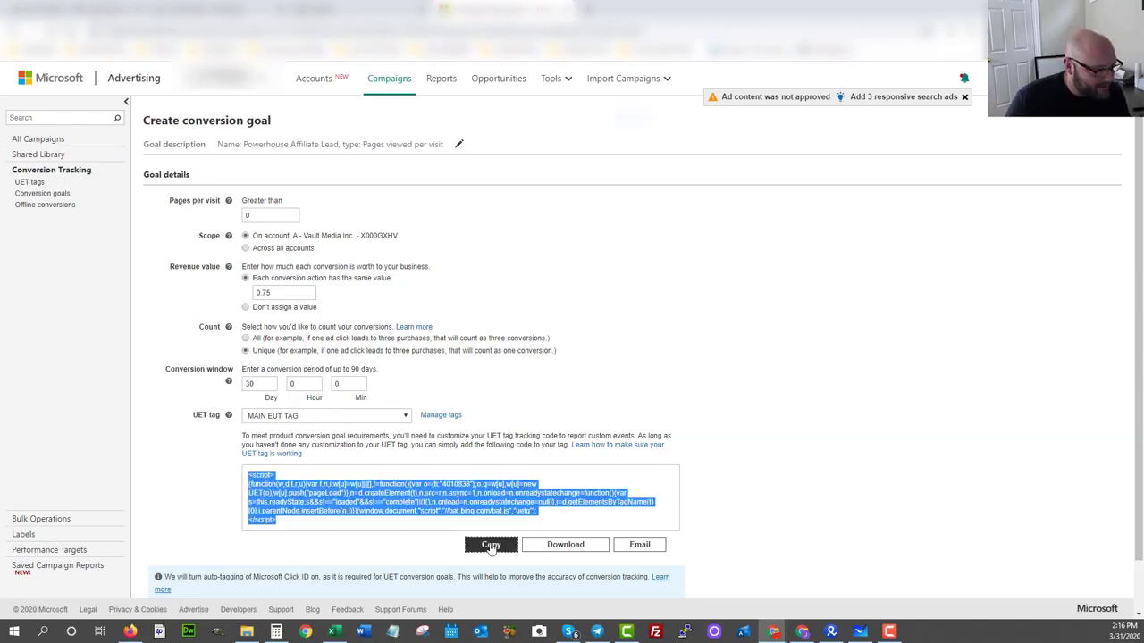
right_click(588, 92)
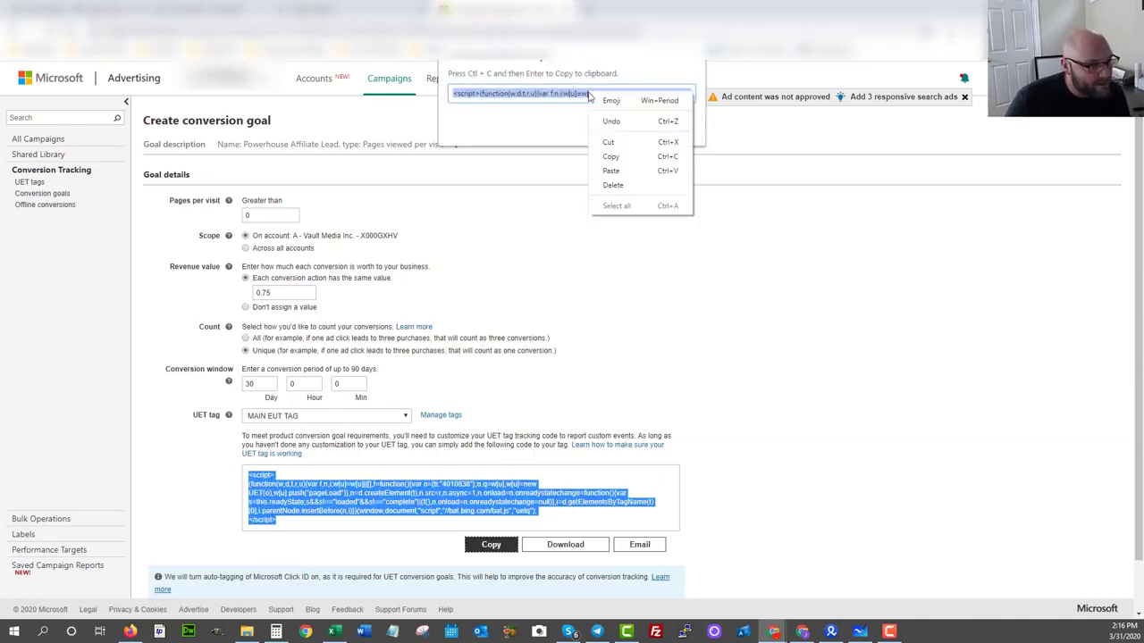
left_click(595, 155)
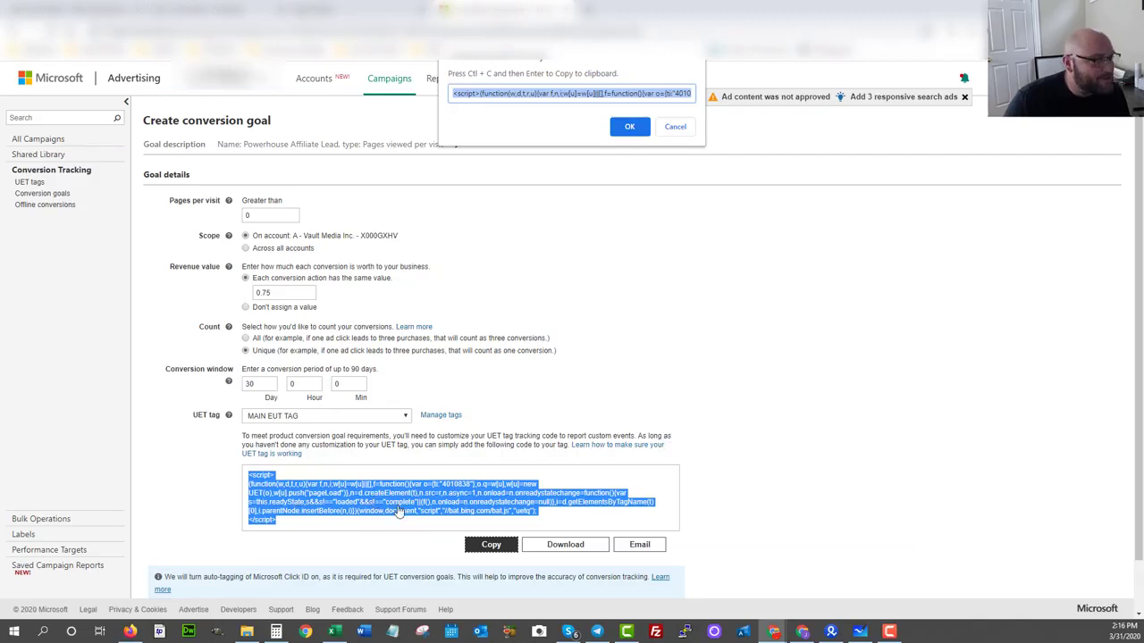
In Everflow, edit HTML postback 1079 and paste the copied UET script after its existing HTML code.
left_click(187, 7)
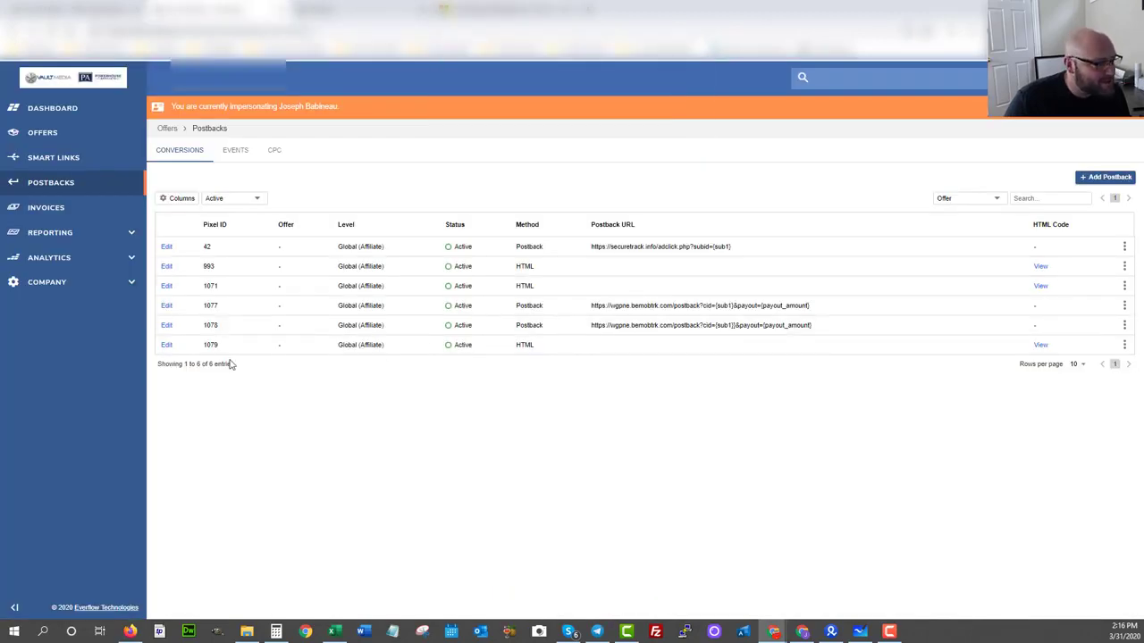
left_click(1123, 347)
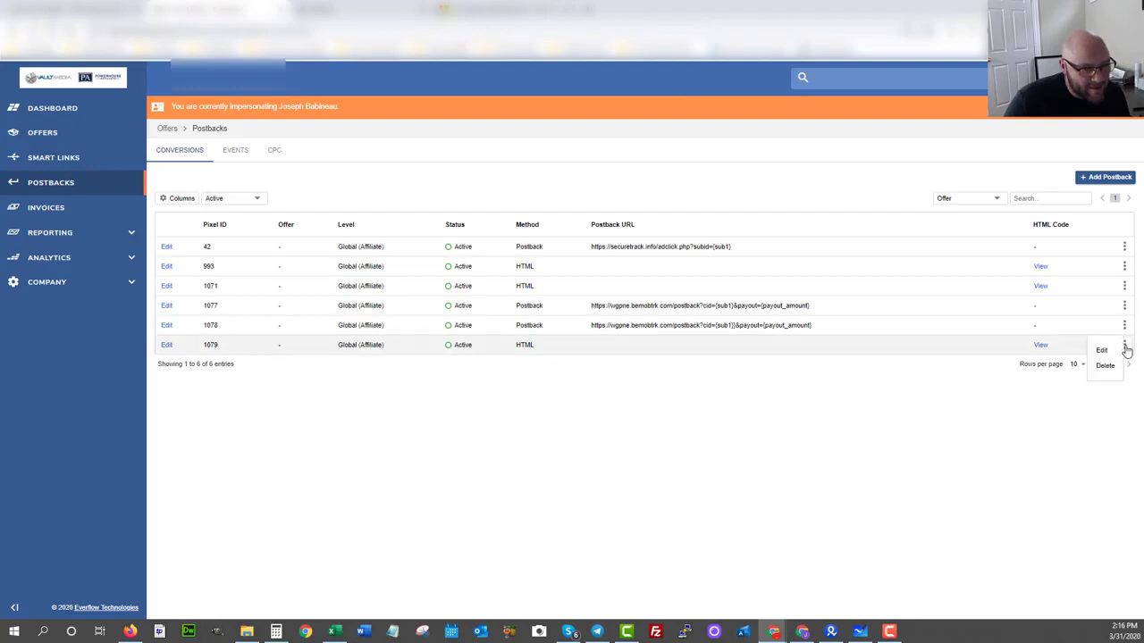
left_click(1106, 351)
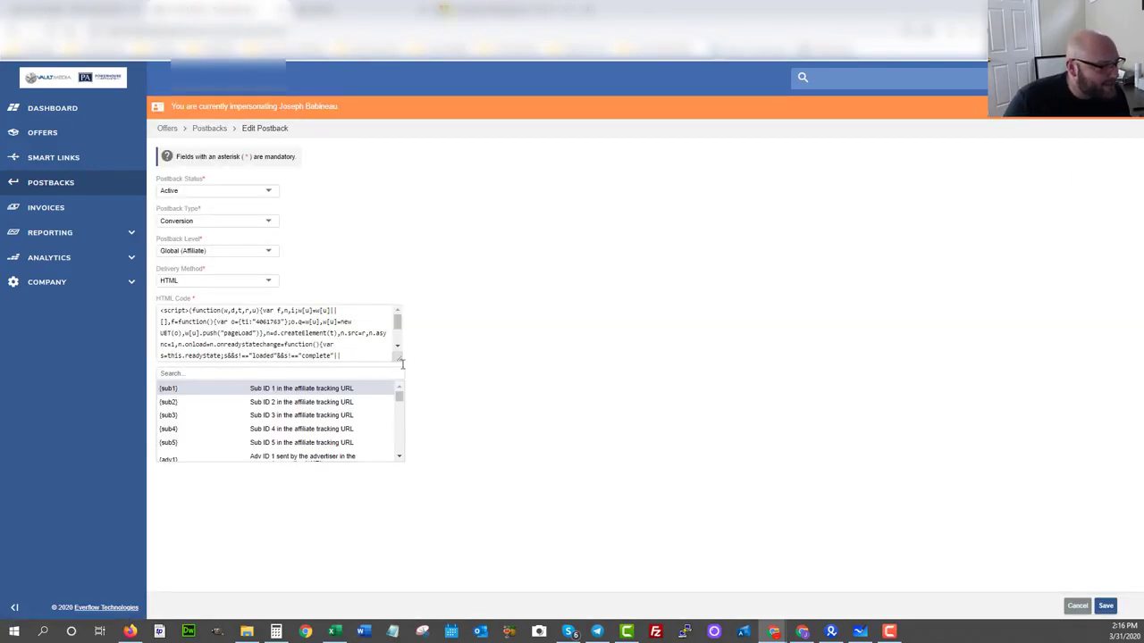
scroll(393, 356, "down", 2)
left_click_drag(393, 355, 436, 431)
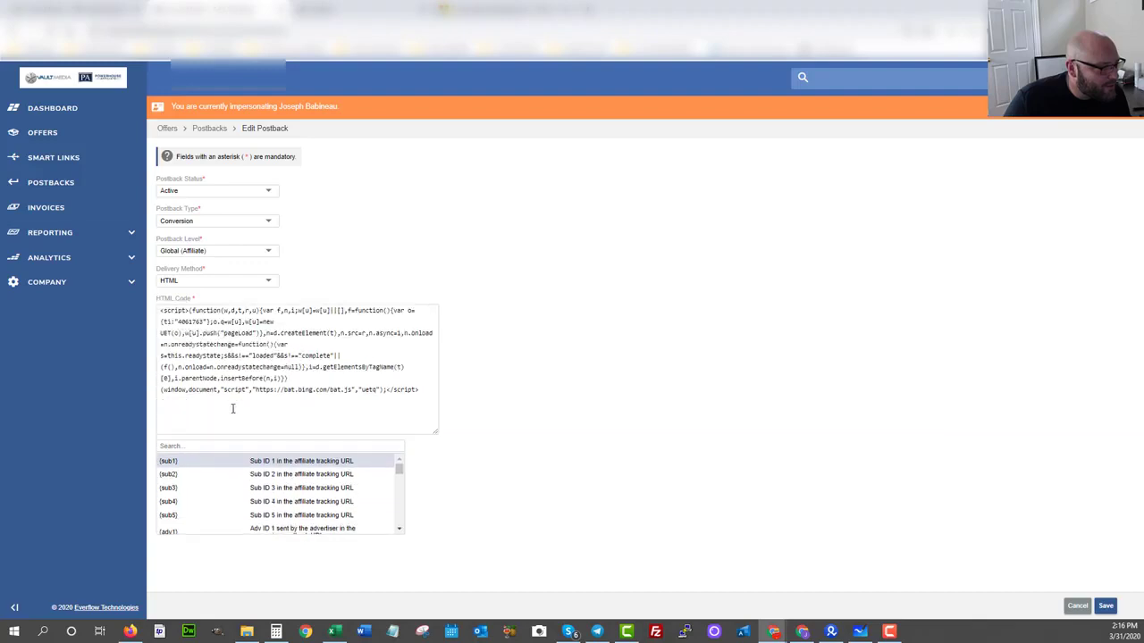
left_click(426, 390)
key("ctrl+v")
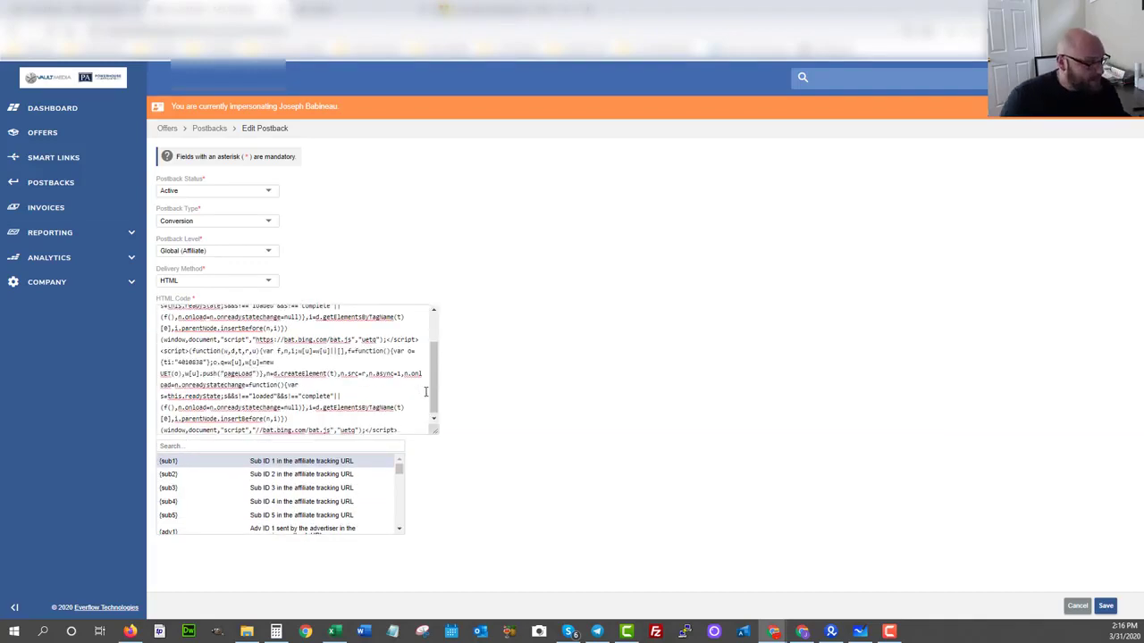
Prefix the bat.bing.com address in the pasted script with "https:" and save the postback.
left_click(257, 430)
type("https:")
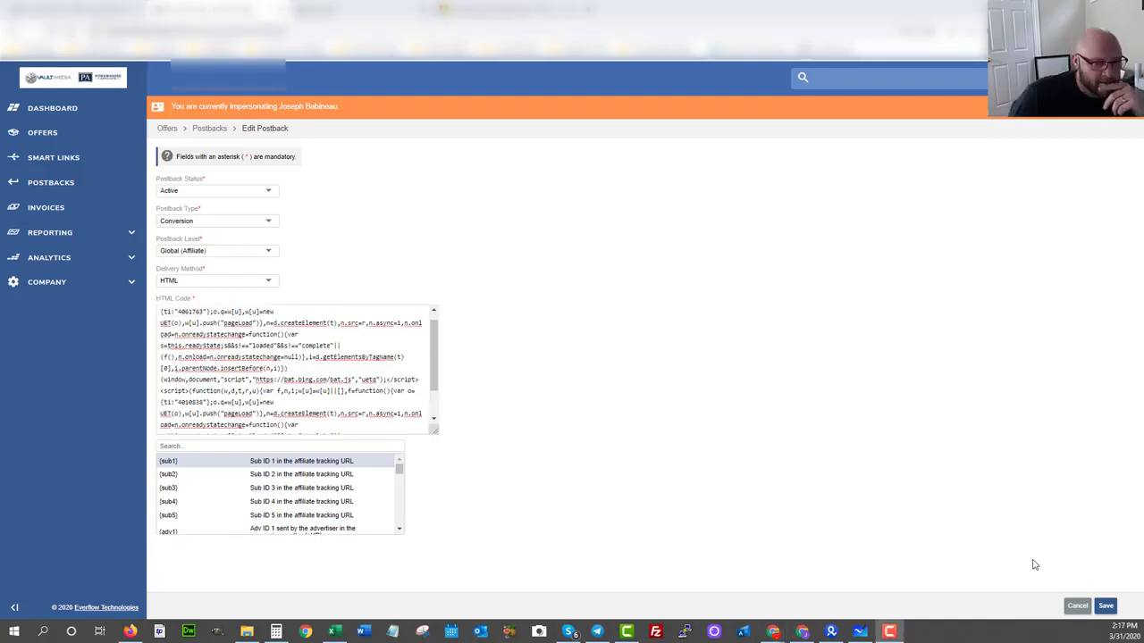
left_click(1105, 606)
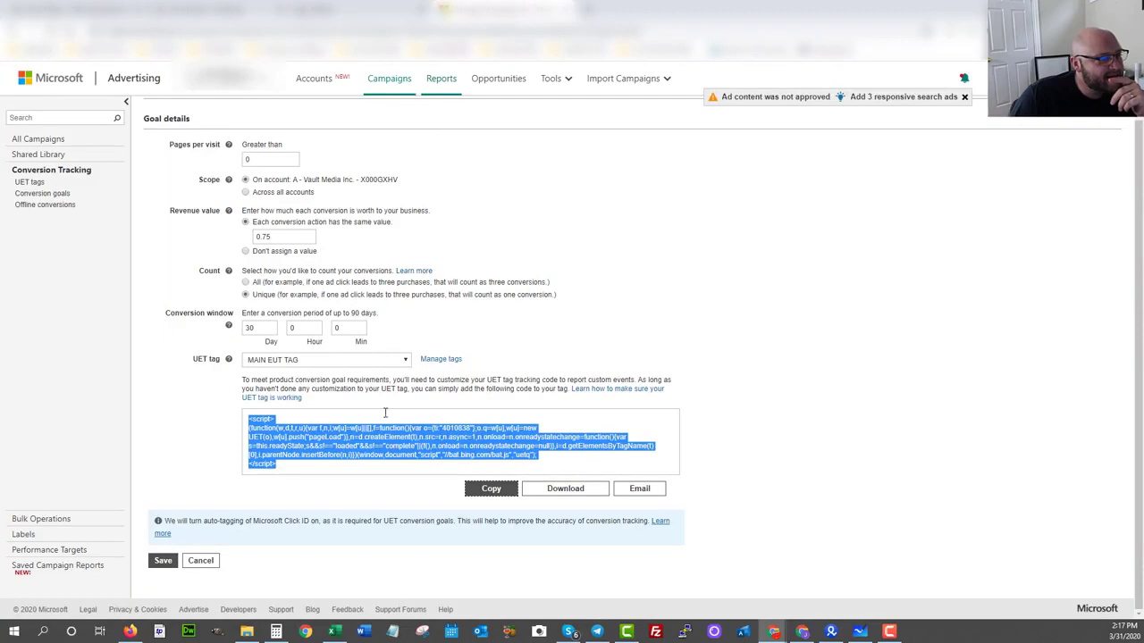
Save the conversion goal in Microsoft Advertising, and close the campaign links in BeMob.
left_click(164, 561)
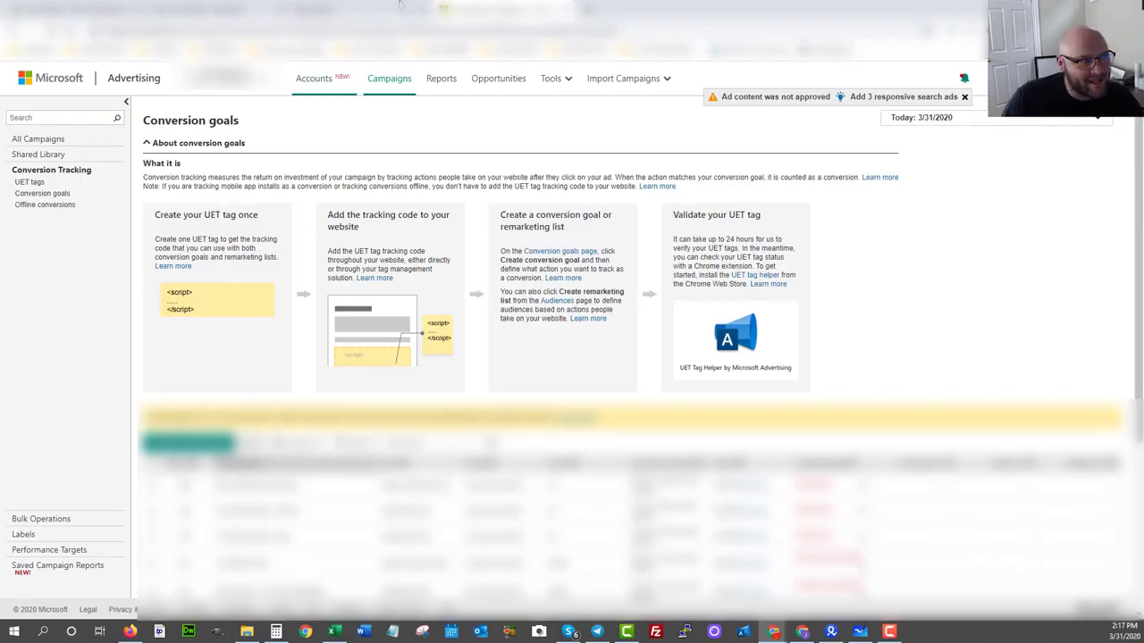
left_click(354, 10)
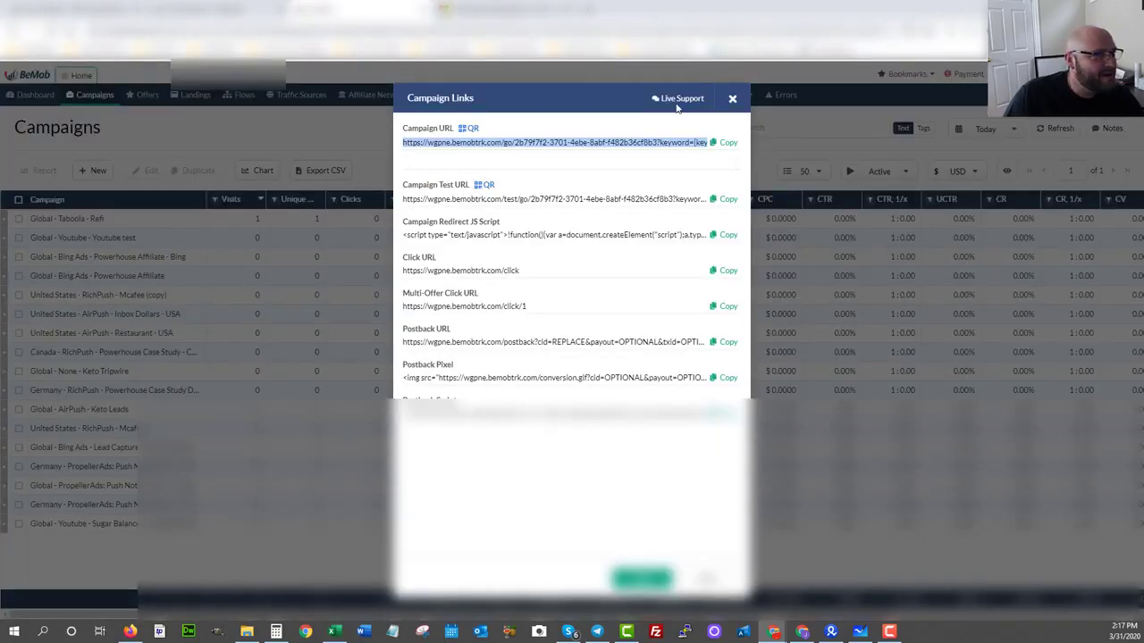
left_click(732, 99)
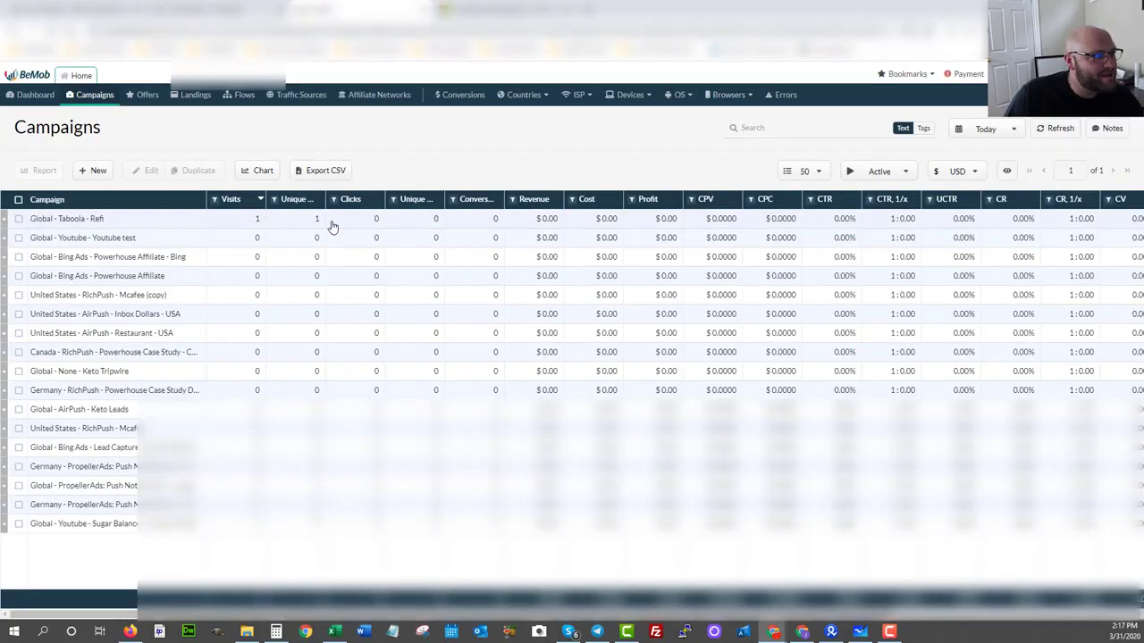